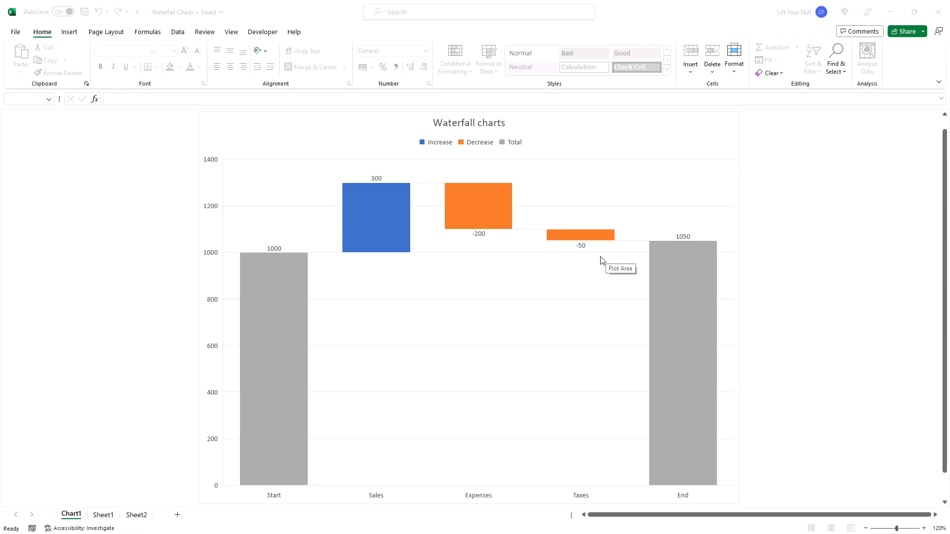
# - Examine the What and Value table on Sheet1, including the Start and End rows, the changes between them and the End formula
pyautogui.click(103, 515)
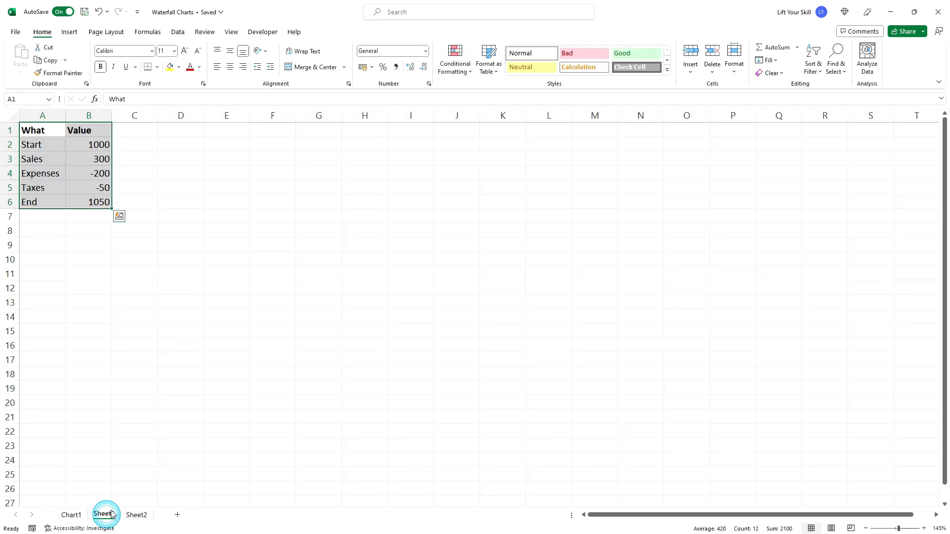
pyautogui.click(59, 133)
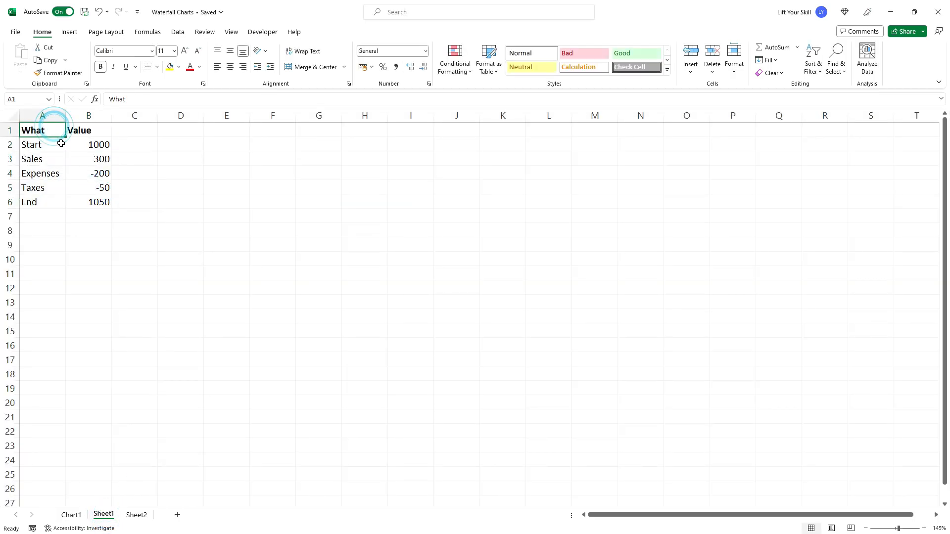
pyautogui.moveTo(51, 147); pyautogui.dragTo(52, 202)
pyautogui.click(90, 147)
pyautogui.click(36, 144)
pyautogui.click(44, 205)
pyautogui.click(88, 202)
pyautogui.click(47, 206)
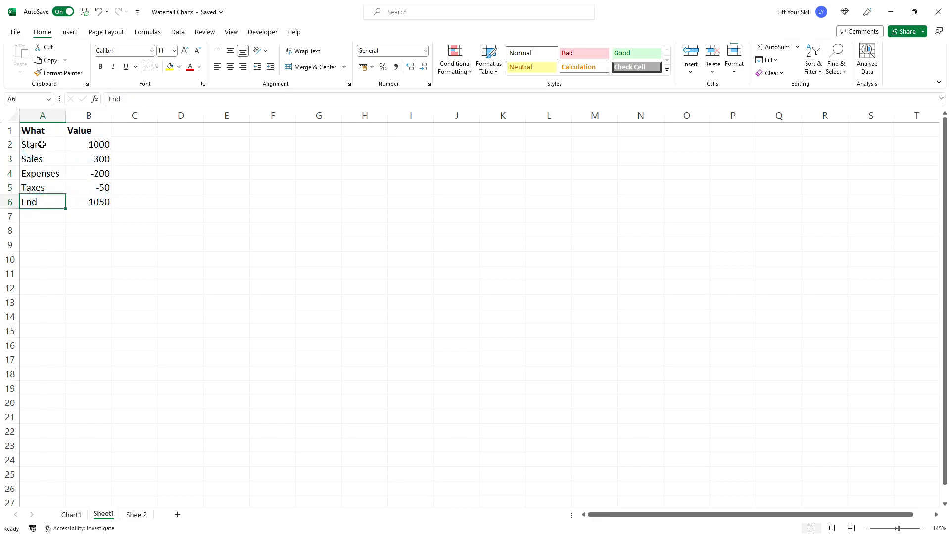
pyautogui.moveTo(42, 145); pyautogui.dragTo(91, 146)
pyautogui.click(86, 160)
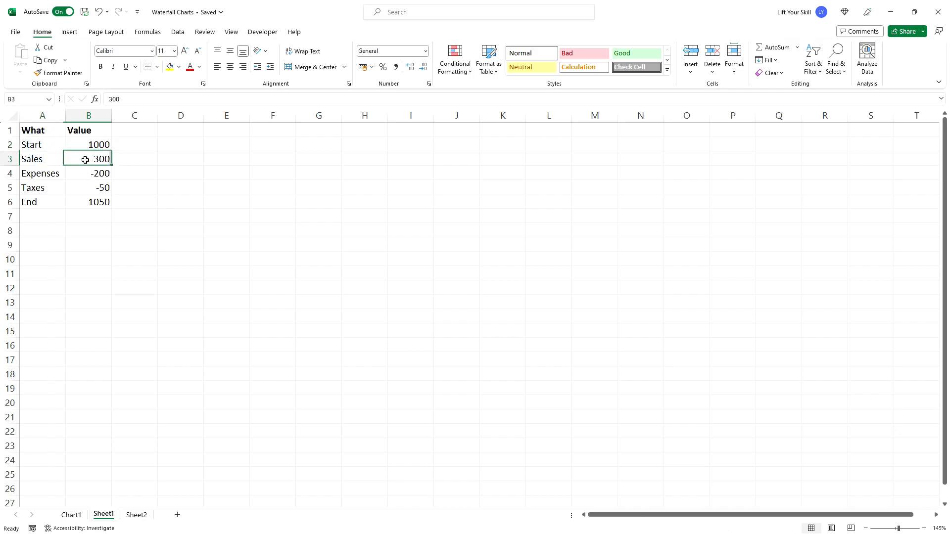
pyautogui.click(102, 179)
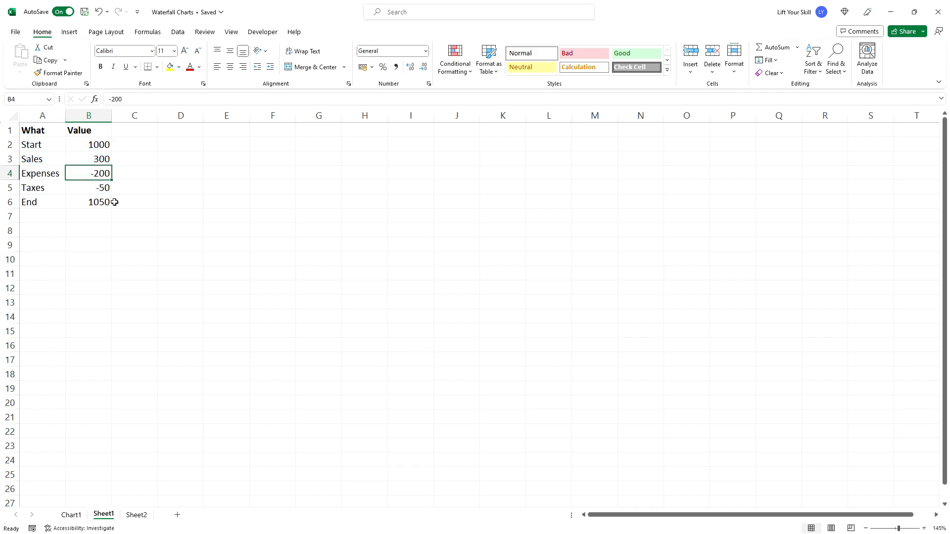
pyautogui.click(106, 193)
pyautogui.click(98, 203)
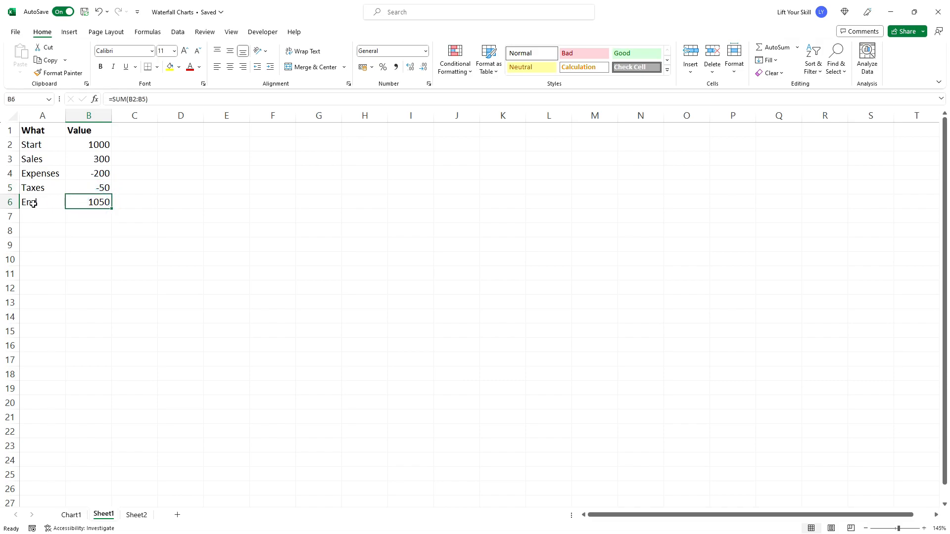
pyautogui.click(37, 130)
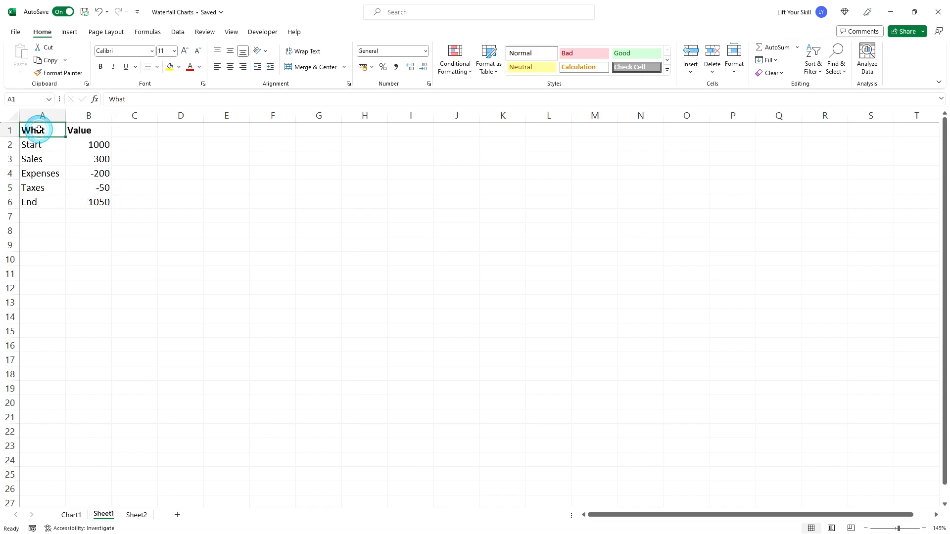
pyautogui.click(54, 130)
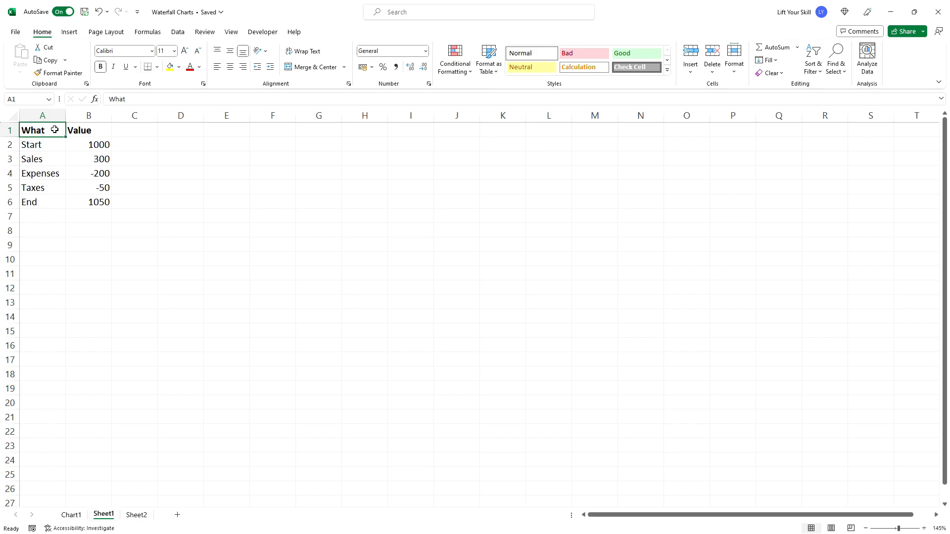
# - Insert a waterfall chart from the data range A1:B6 on Sheet1
pyautogui.moveTo(56, 129); pyautogui.dragTo(99, 202)
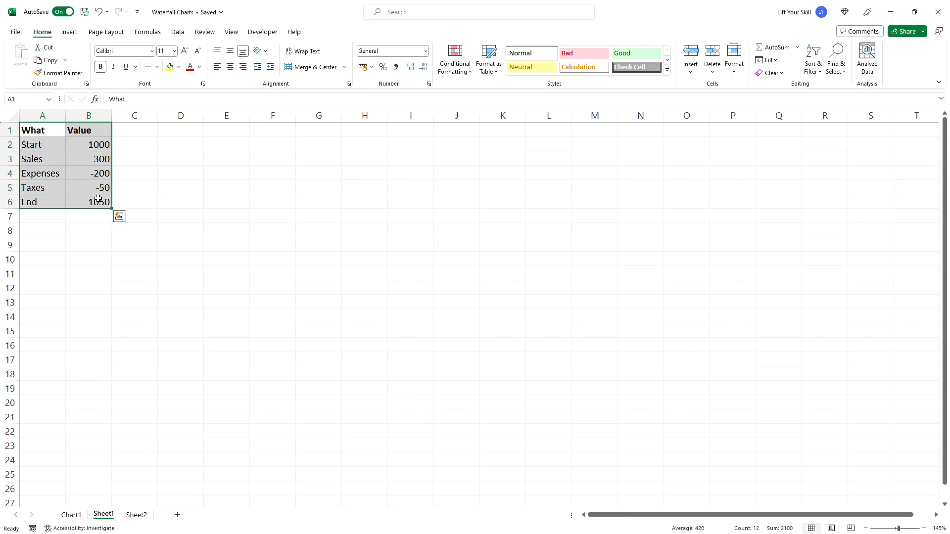
pyautogui.click(69, 32)
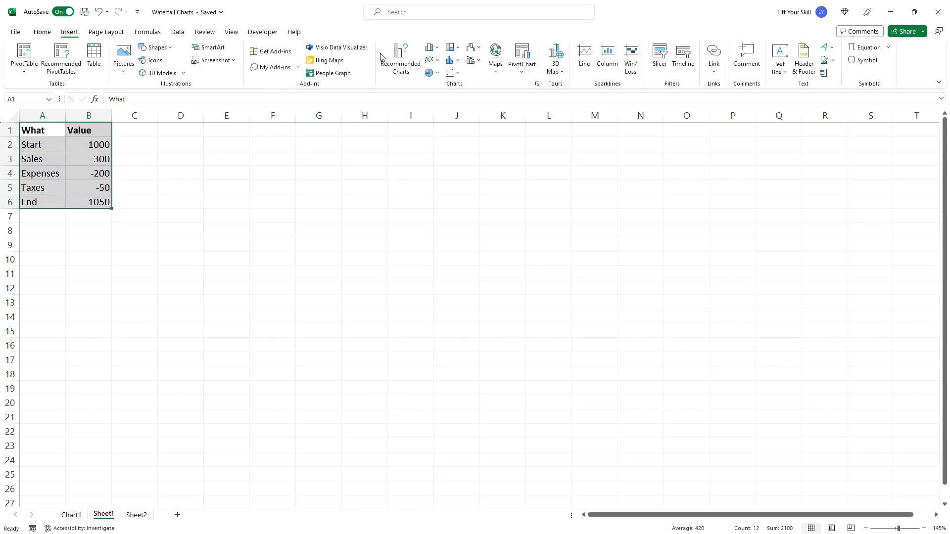
pyautogui.click(475, 51)
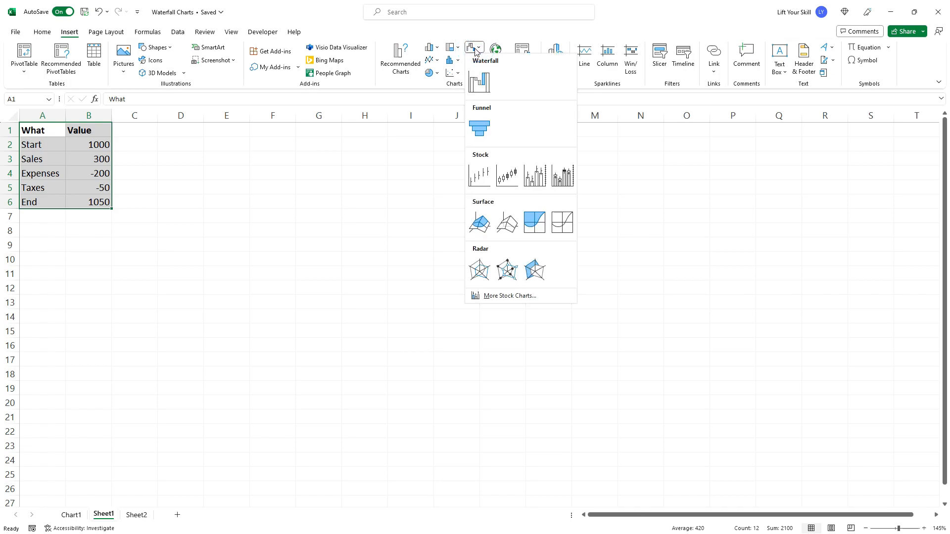
pyautogui.click(475, 82)
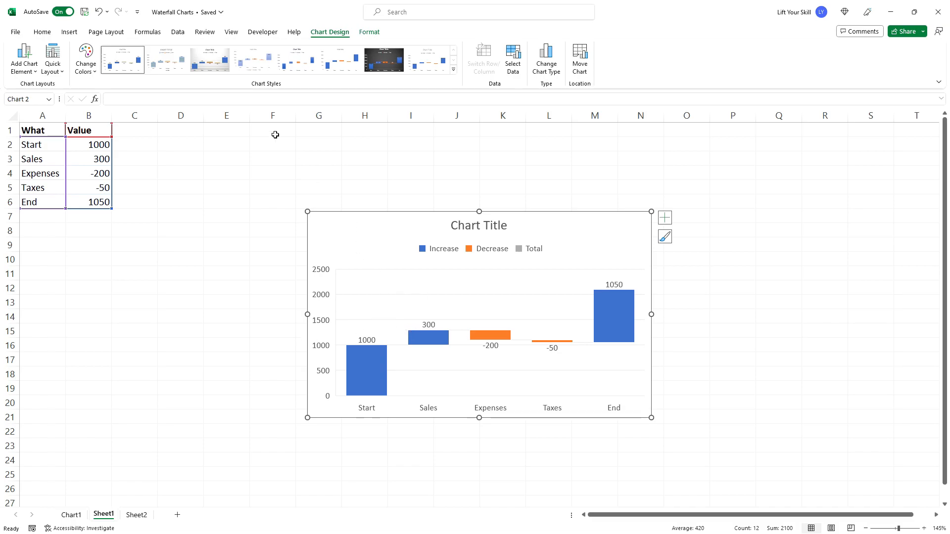
pyautogui.click(88, 68)
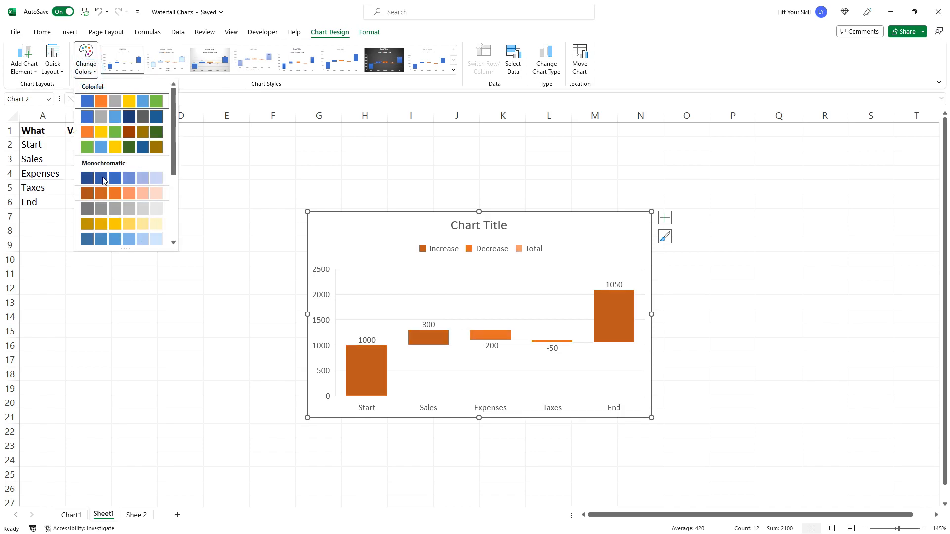
pyautogui.click(675, 47)
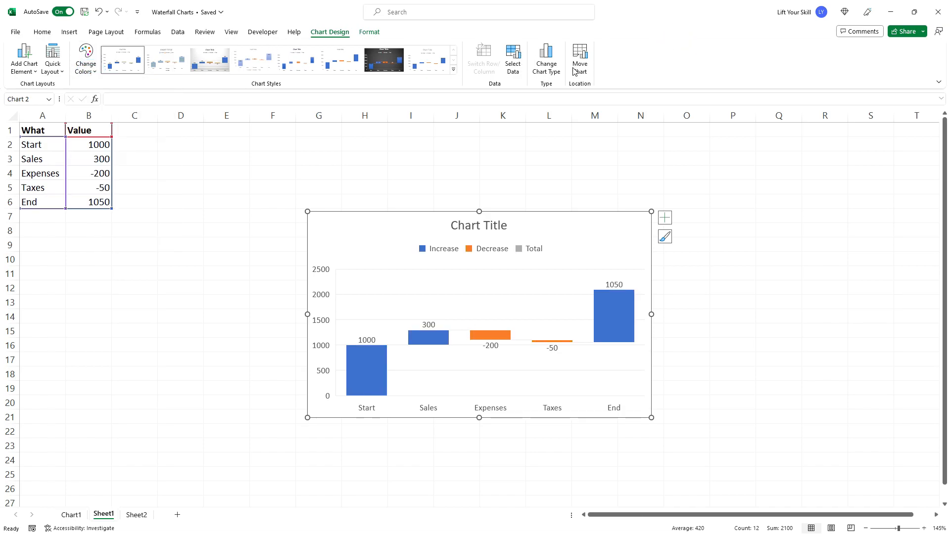
pyautogui.click(253, 262)
pyautogui.click(349, 241)
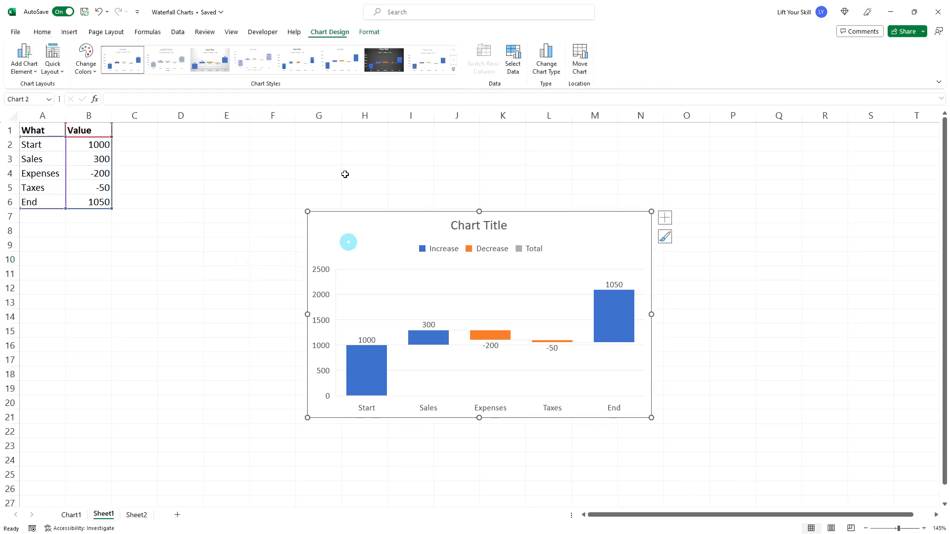
pyautogui.click(374, 34)
pyautogui.click(332, 33)
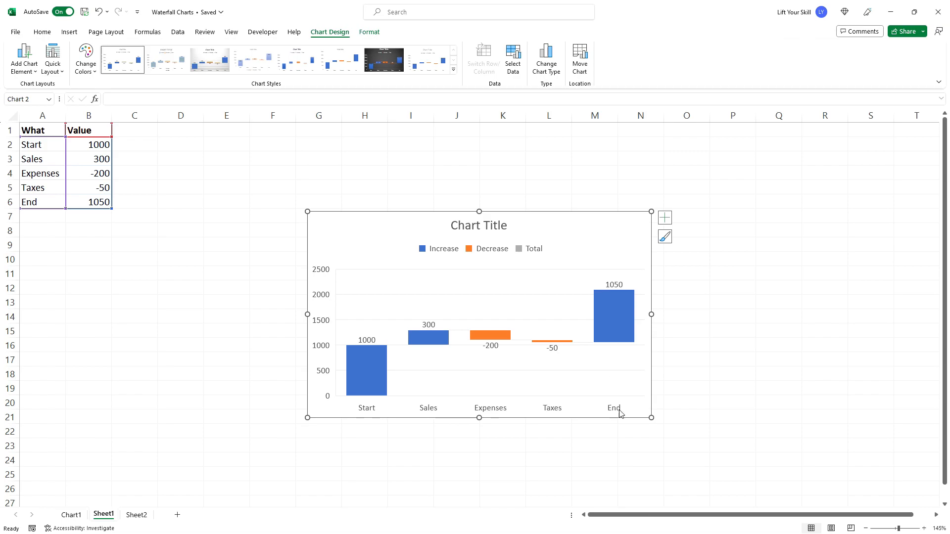
# - Set the End column of the waterfall chart as a total
pyautogui.moveTo(598, 299)
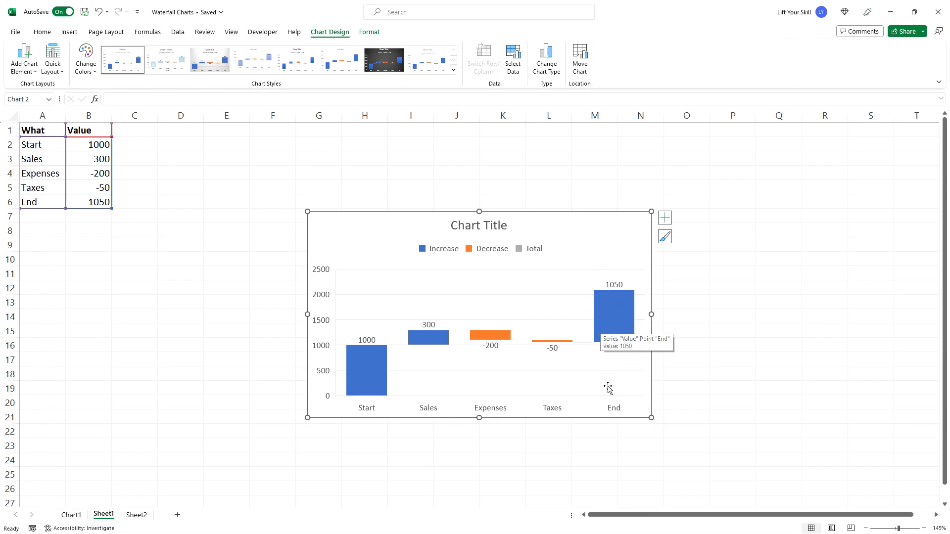
pyautogui.click(621, 317)
pyautogui.click(621, 319)
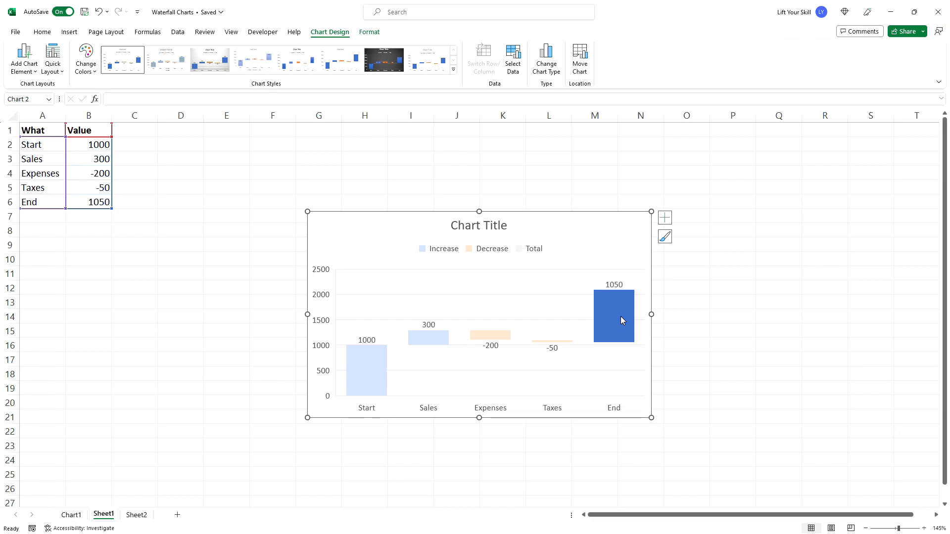
pyautogui.rightClick(621, 320)
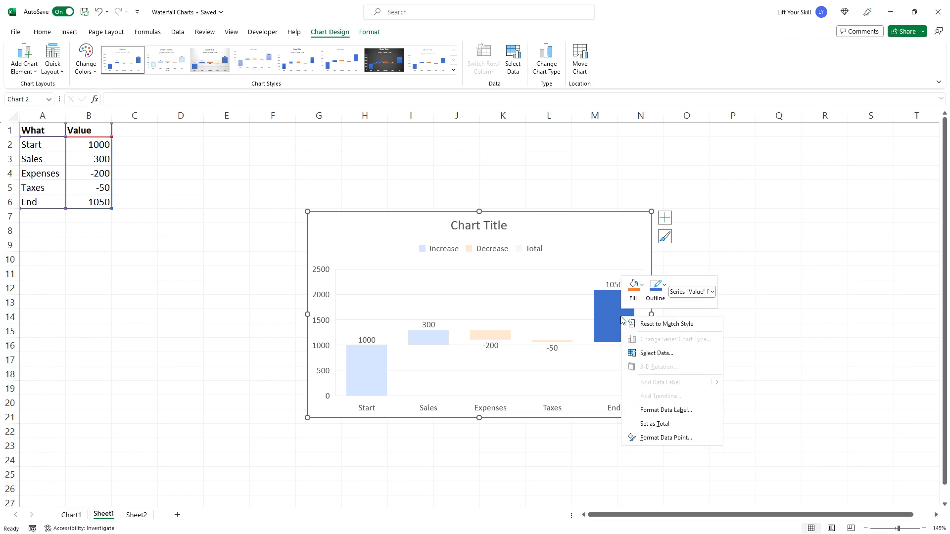
pyautogui.click(654, 424)
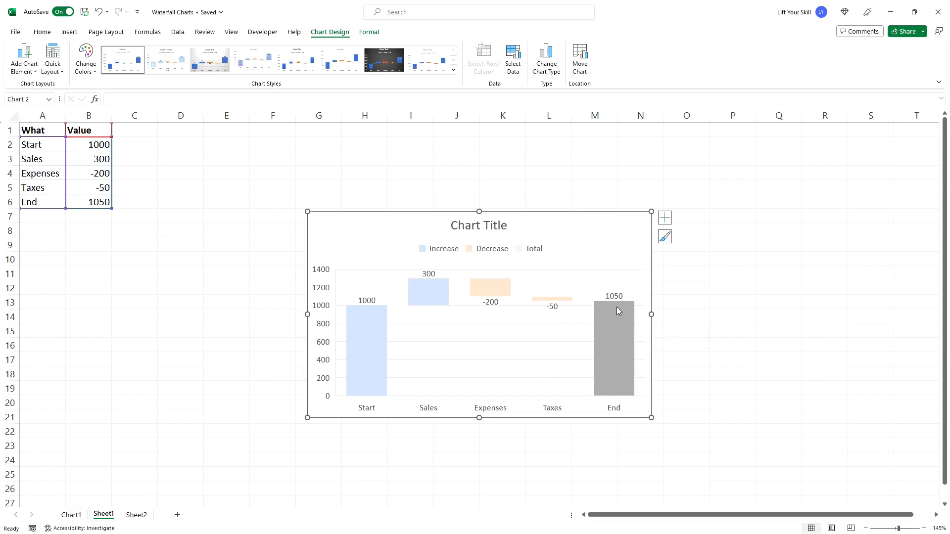
# - Set the Start column of the waterfall chart as a total and deselect the chart
pyautogui.click(373, 357)
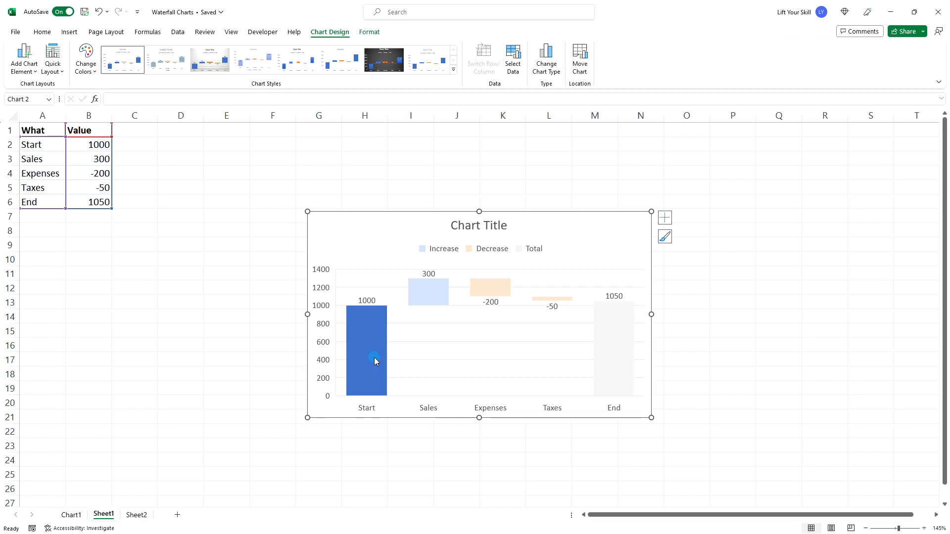
pyautogui.rightClick(374, 358)
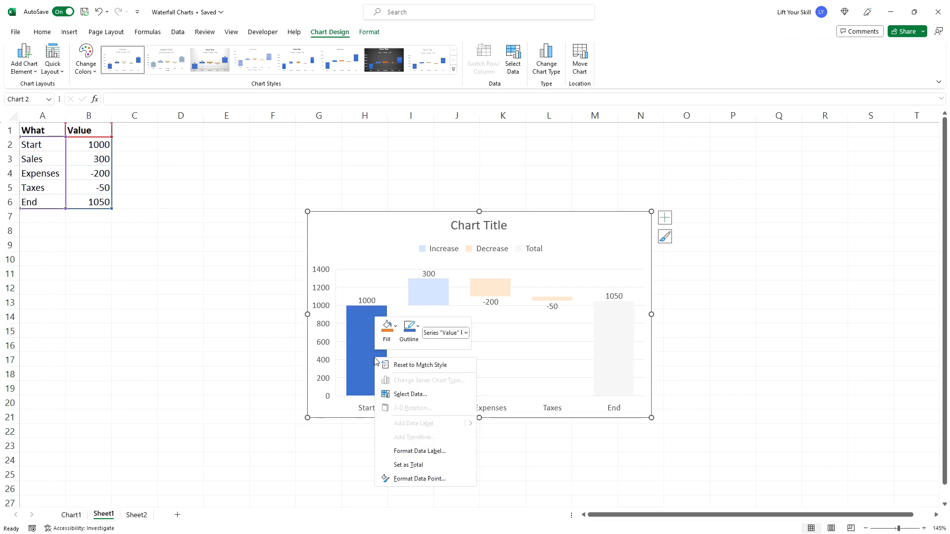
pyautogui.click(422, 467)
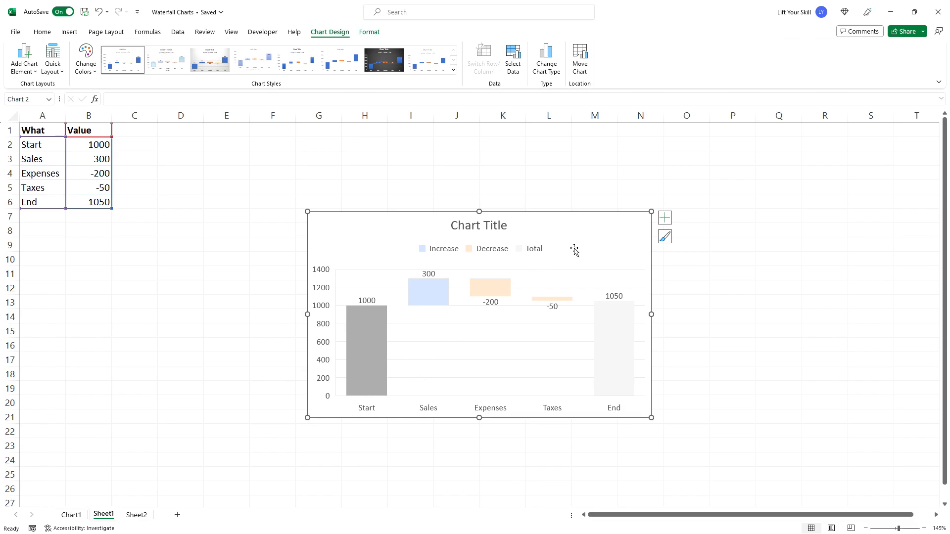
pyautogui.click(681, 278)
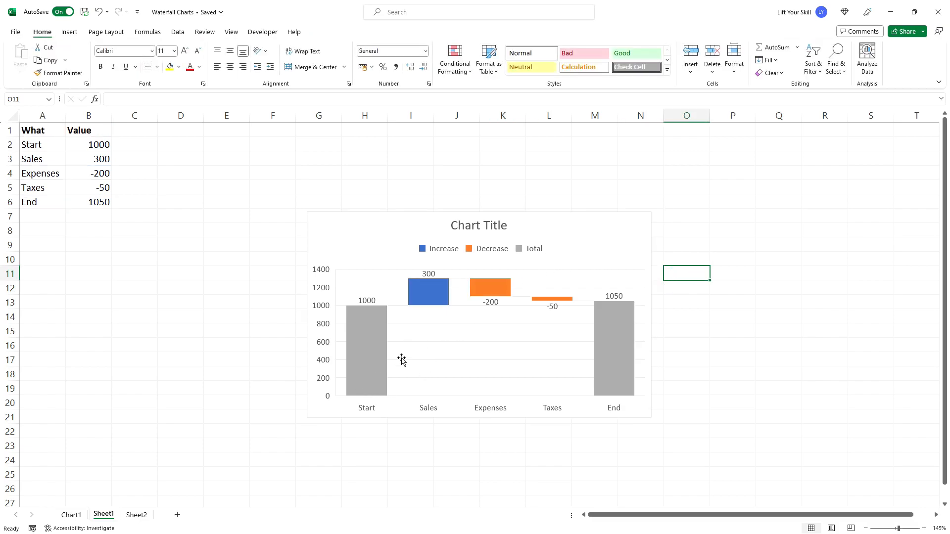
# - Try showing the category names alongside the values in the waterfall chart's data labels
pyautogui.click(601, 224)
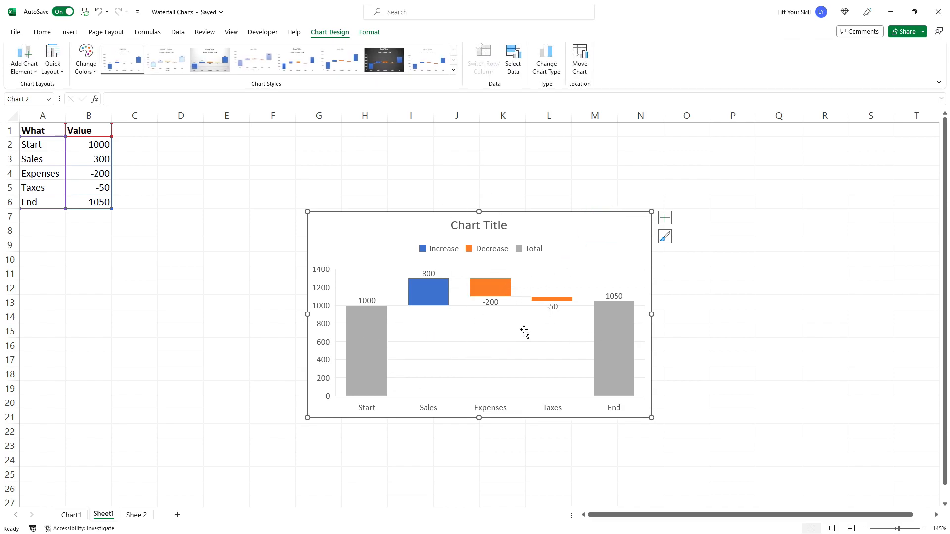
pyautogui.moveTo(604, 378)
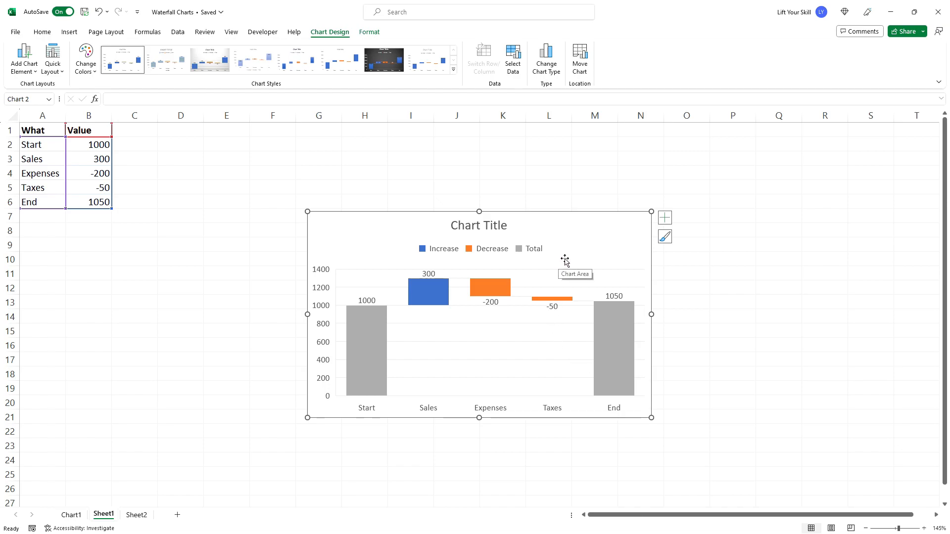
pyautogui.click(427, 273)
pyautogui.rightClick(427, 274)
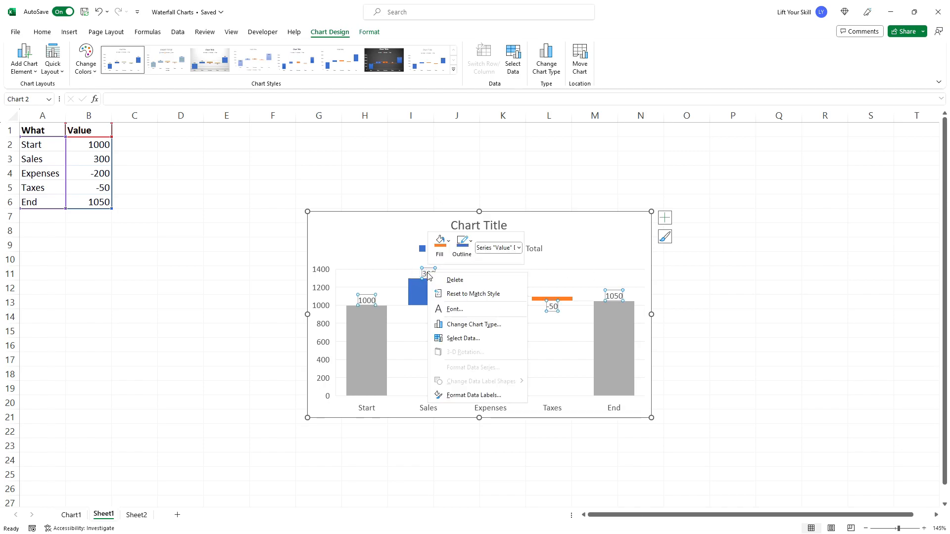
pyautogui.click(471, 395)
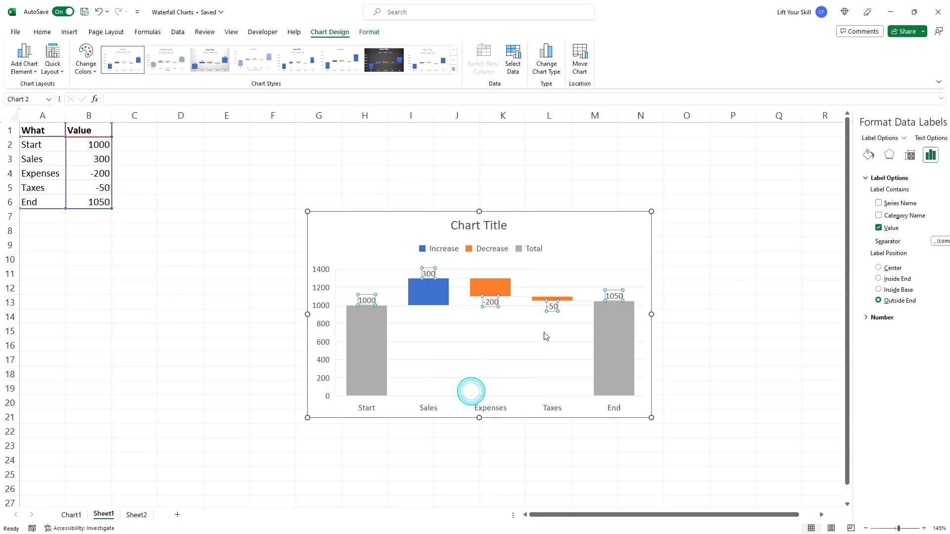
pyautogui.click(836, 216)
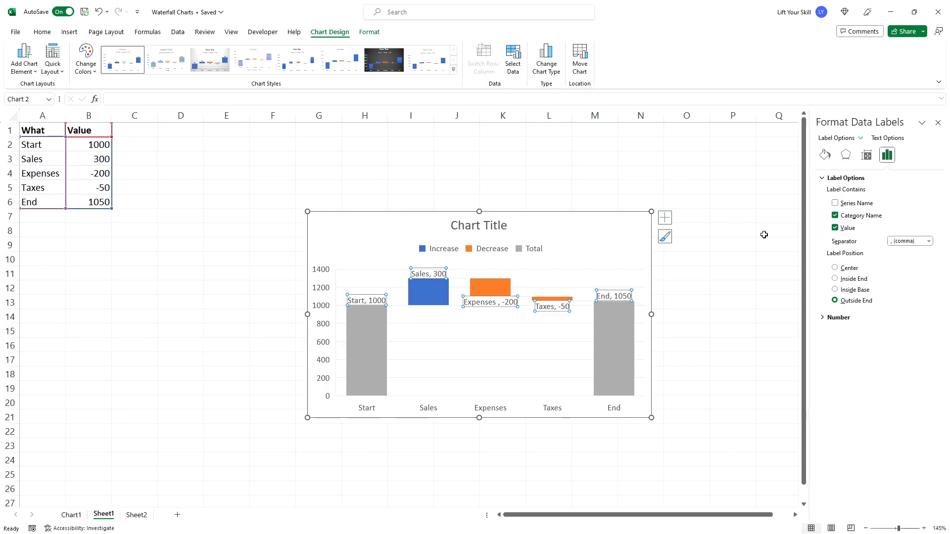
pyautogui.click(835, 216)
pyautogui.click(937, 122)
# - Fill only the Expenses column of the waterfall chart with the gold theme color
pyautogui.click(562, 254)
pyautogui.click(476, 285)
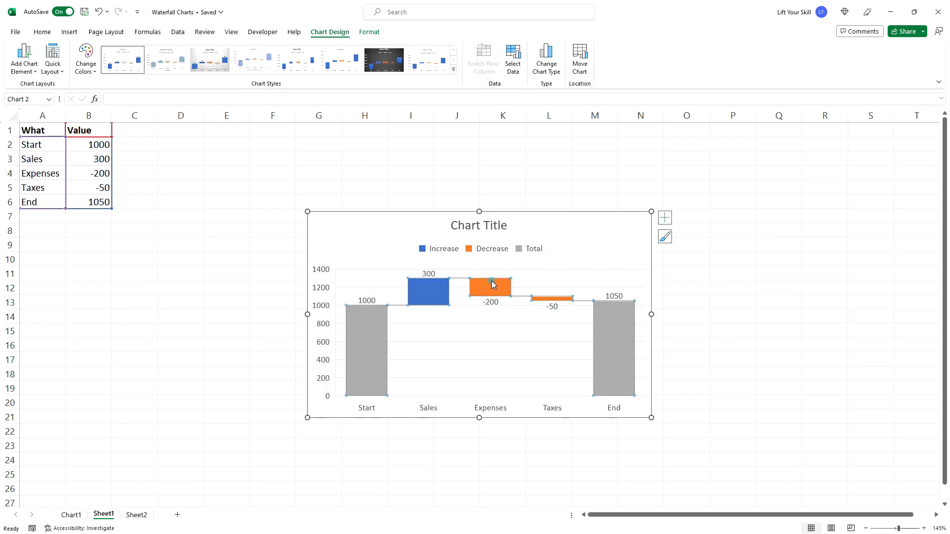
pyautogui.click(486, 283)
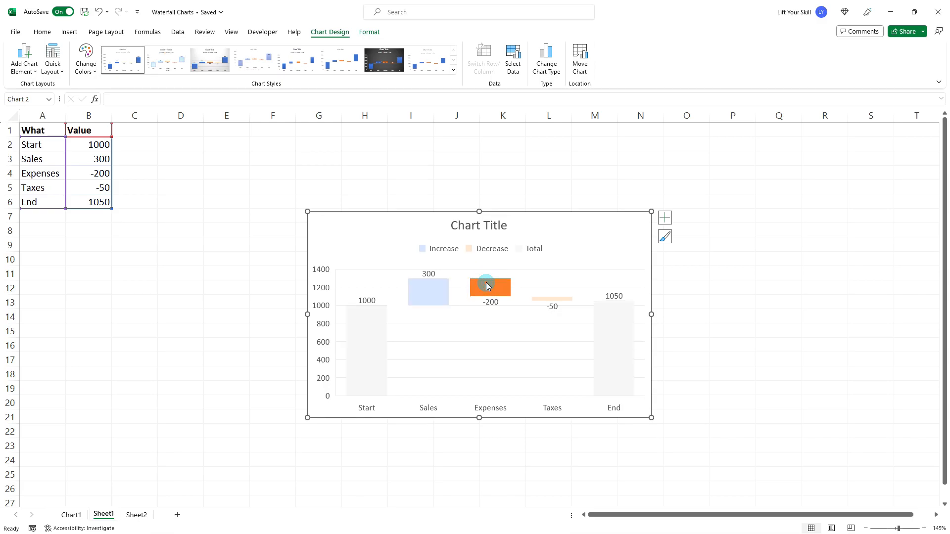
pyautogui.click(370, 32)
pyautogui.click(413, 48)
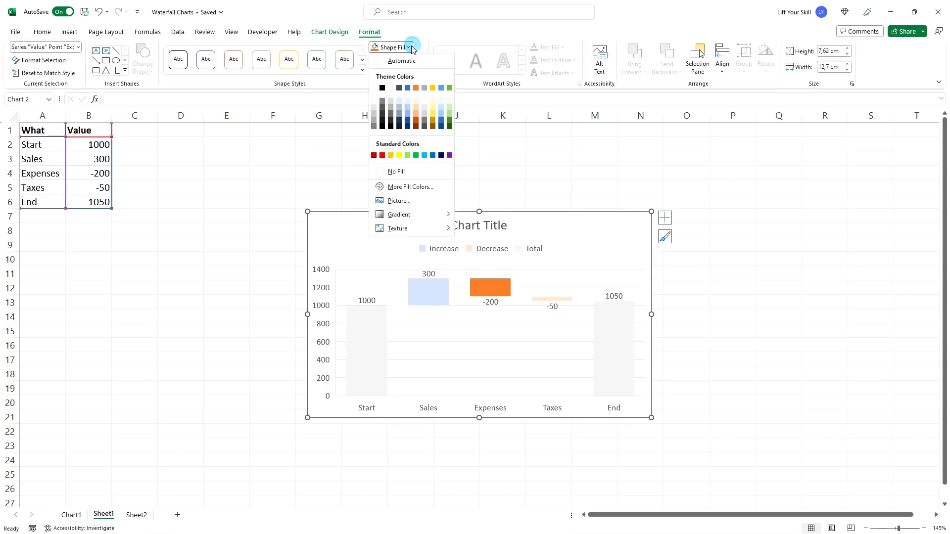
pyautogui.click(433, 89)
pyautogui.click(586, 239)
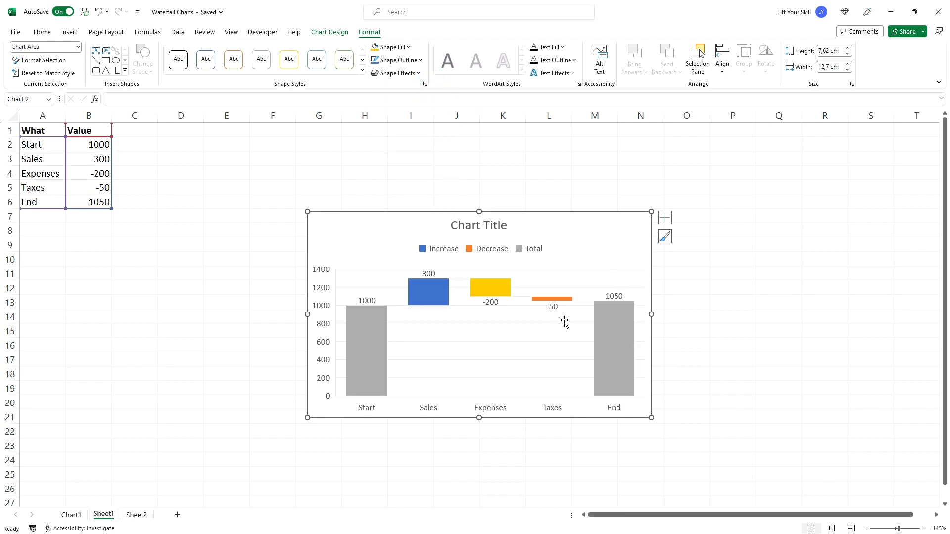
# - Try filling all columns of the waterfall chart with a light green theme color, and undo the column fill changes
pyautogui.click(416, 295)
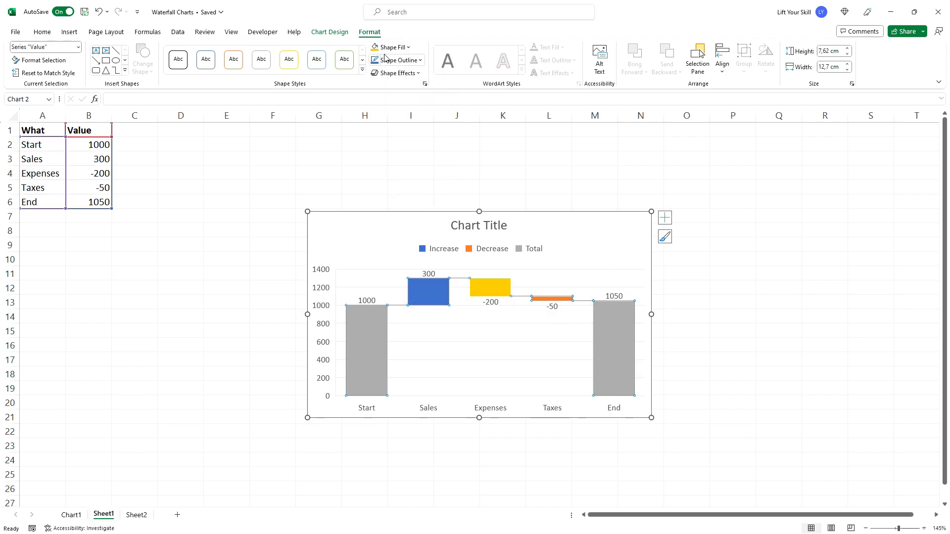
pyautogui.click(409, 47)
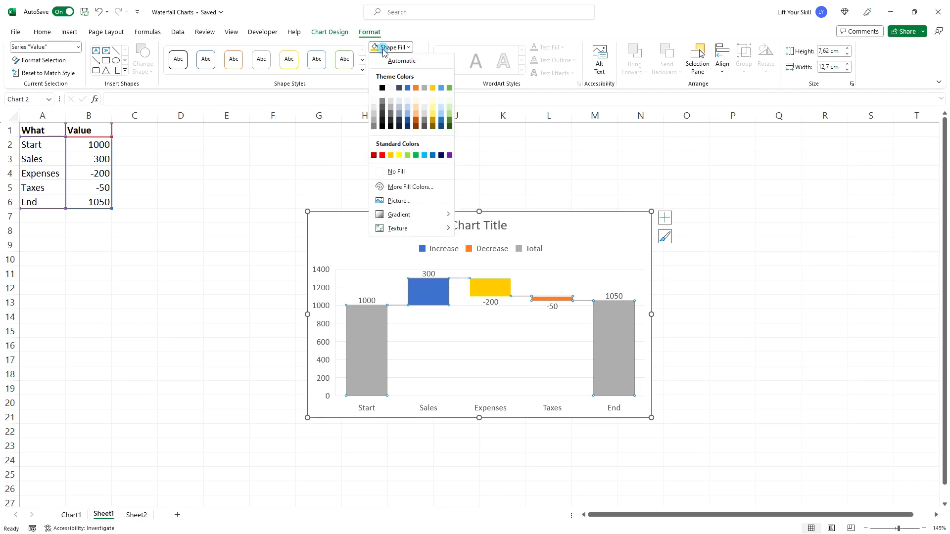
pyautogui.click(449, 114)
pyautogui.click(740, 319)
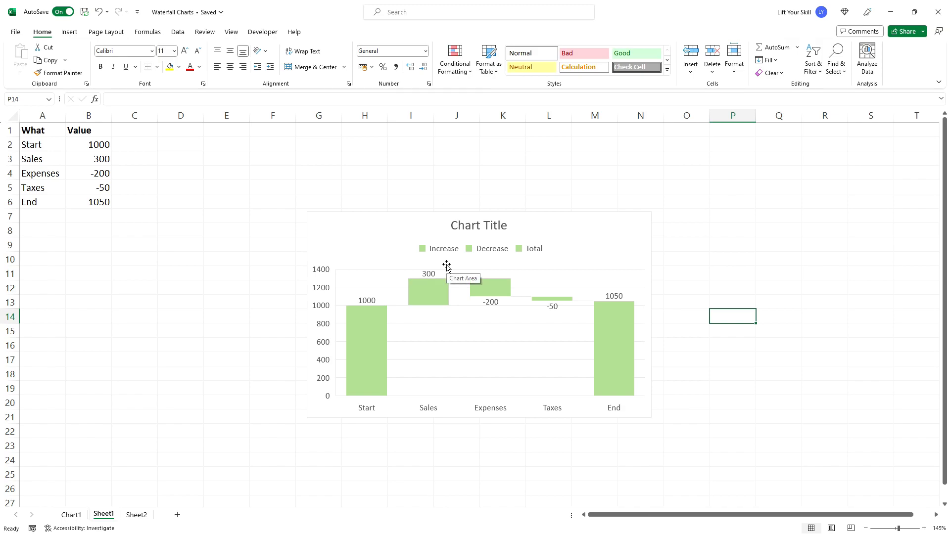
pyautogui.hotkey('ctrl', 'z')
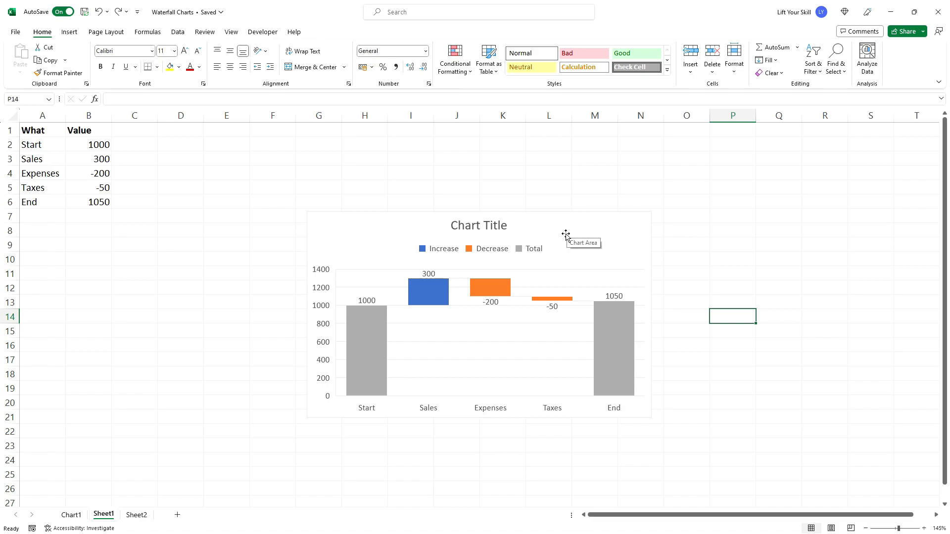
# - Rename the waterfall chart's title as "Waterfall chart" and deselect the chart
pyautogui.click(473, 223)
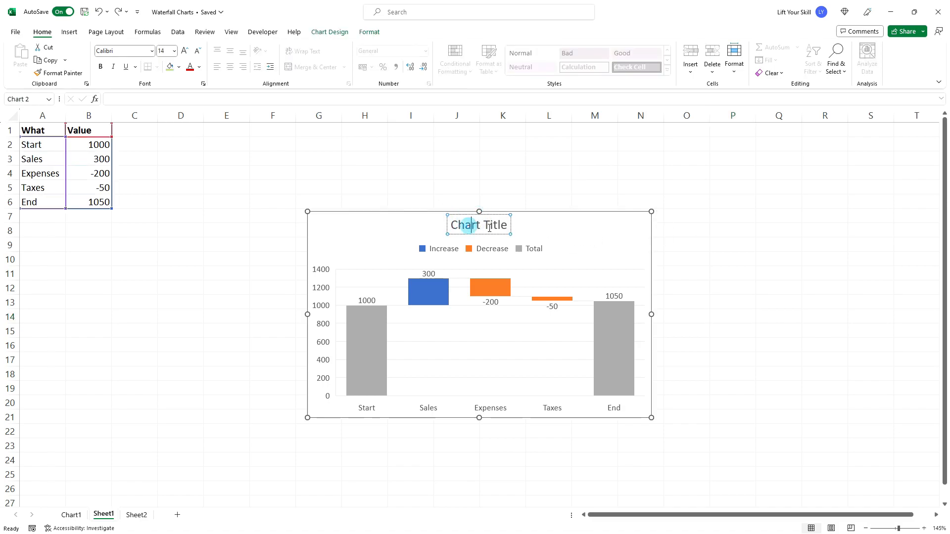
pyautogui.press('Home')
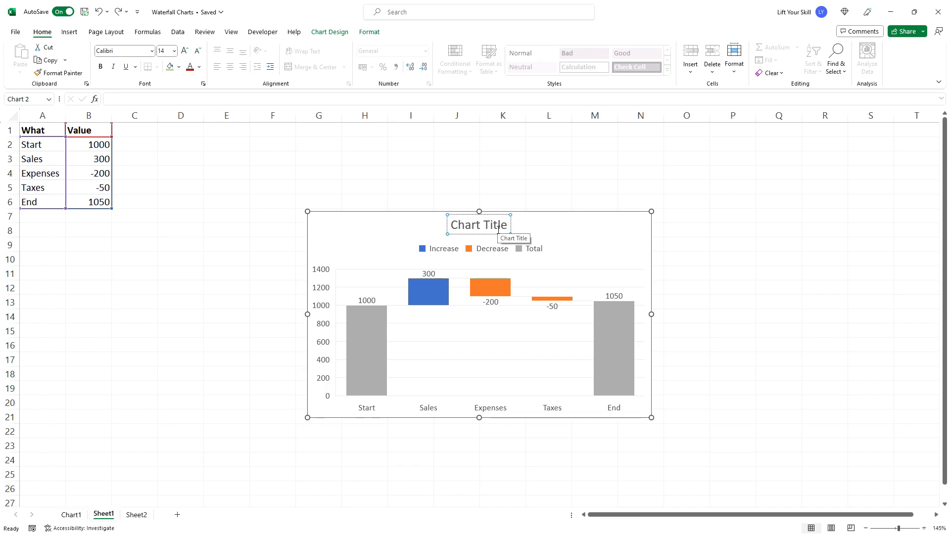
pyautogui.hotkey('shift', 'Home')
pyautogui.write('Water')
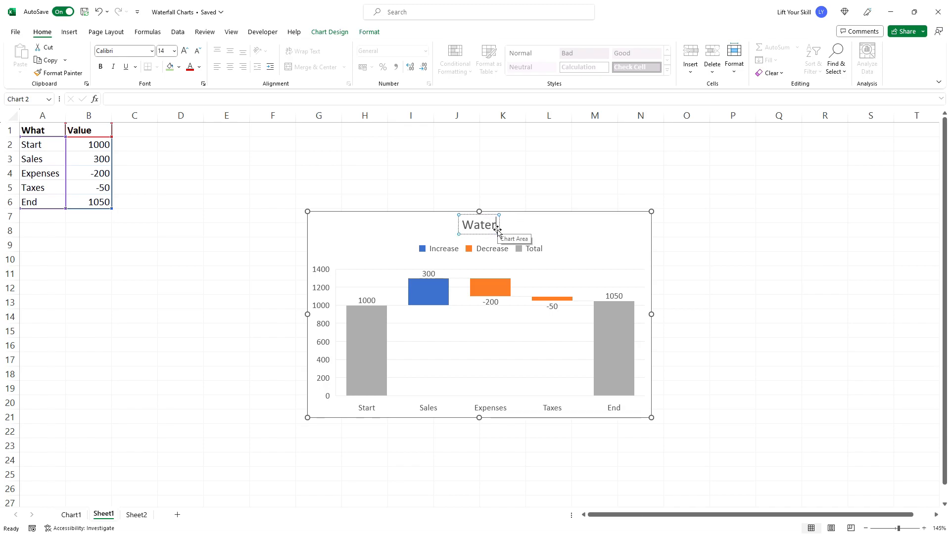
pyautogui.write('fall chart')
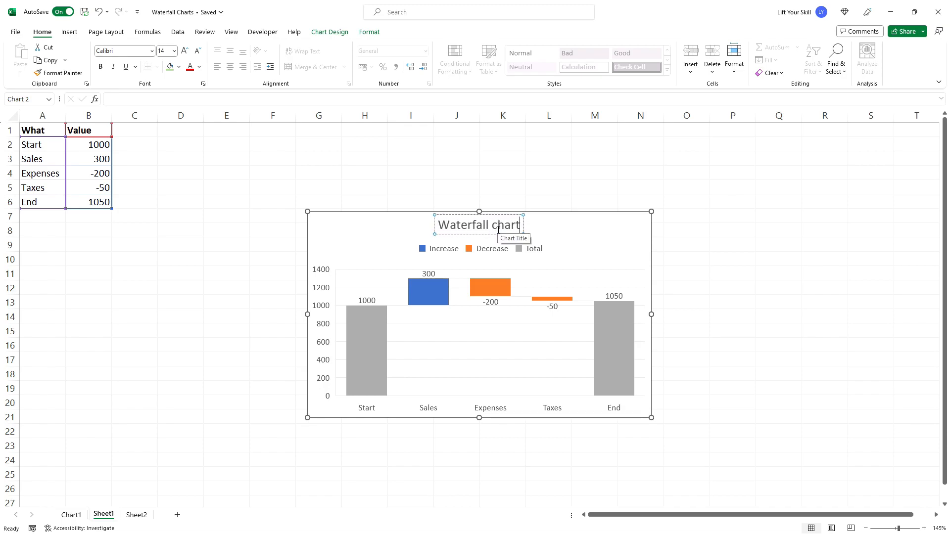
pyautogui.click(514, 164)
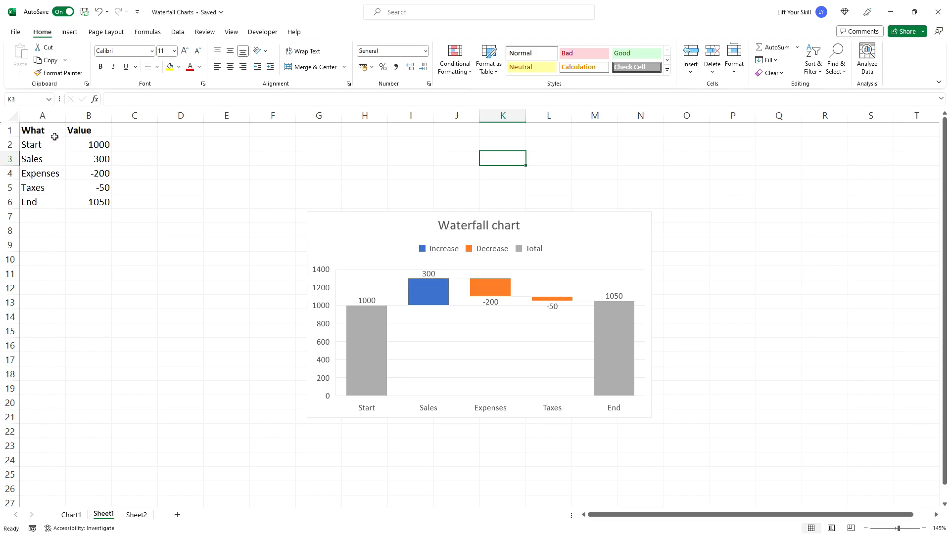
# - Create a default chart from the data in A1:B6 and change its chart type to Waterfall
pyautogui.moveTo(44, 130); pyautogui.dragTo(93, 211)
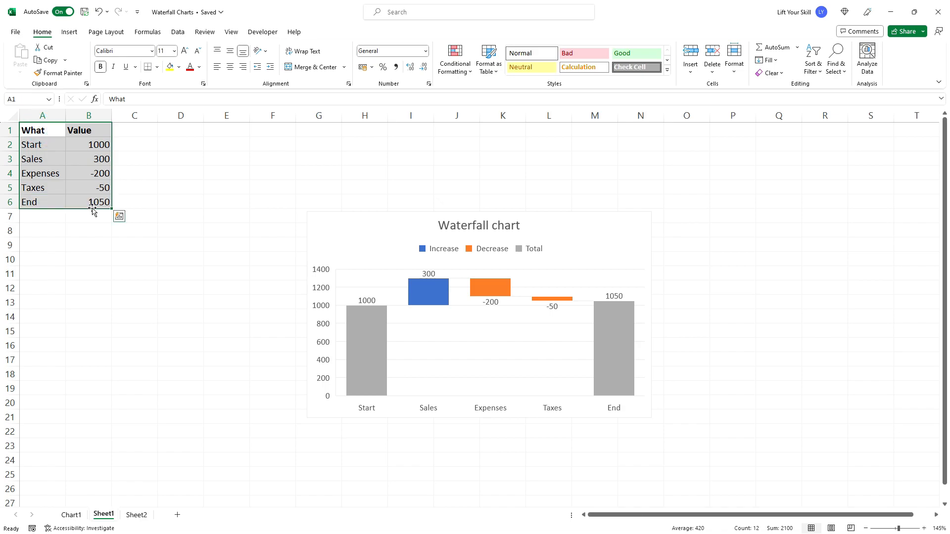
pyautogui.hotkey('alt', 'F1')
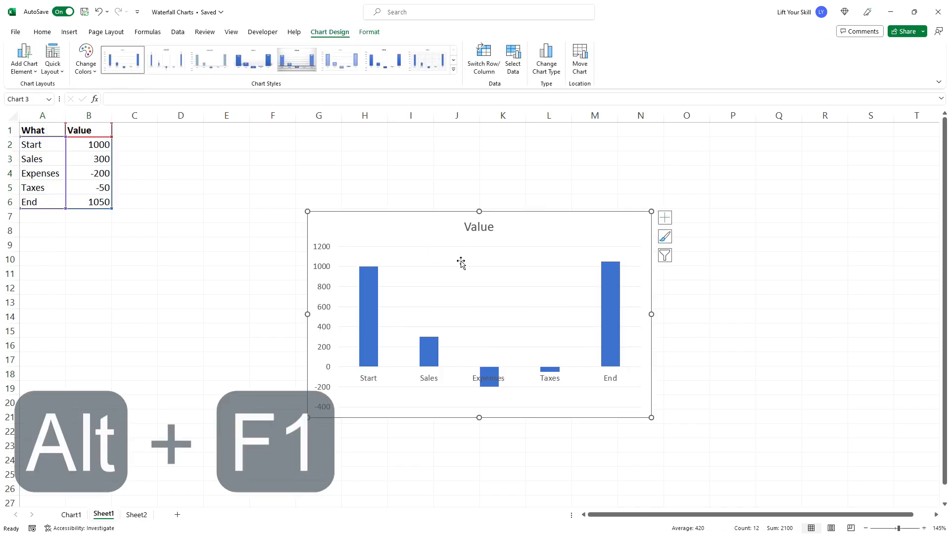
pyautogui.click(438, 258)
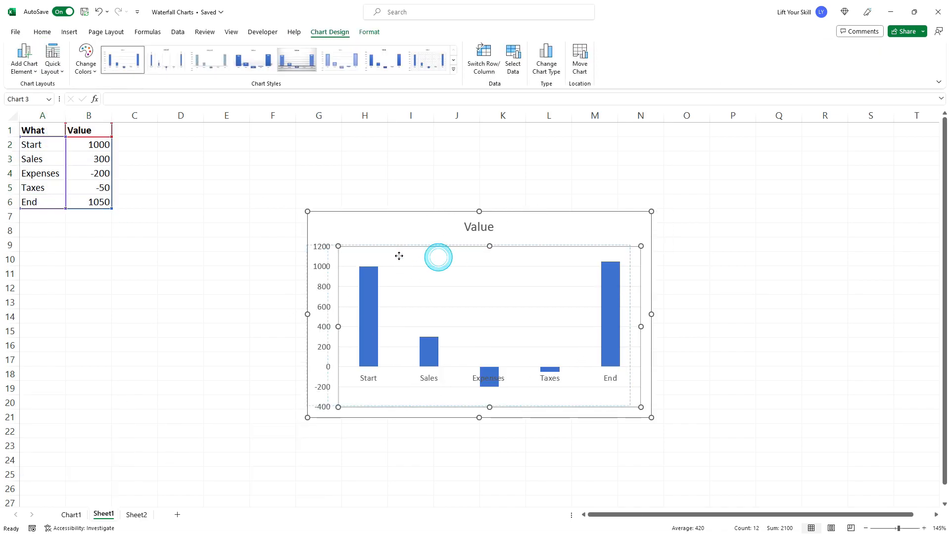
pyautogui.click(402, 231)
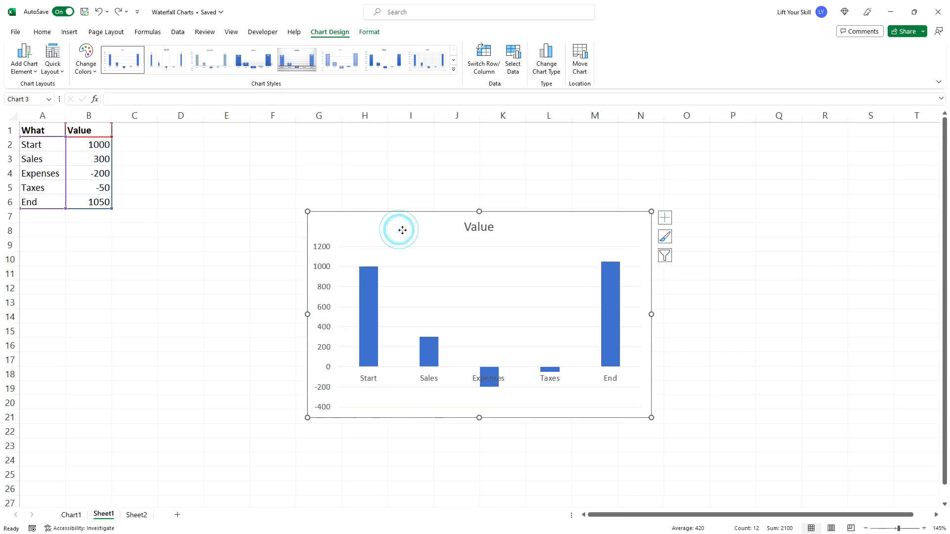
pyautogui.rightClick(402, 230)
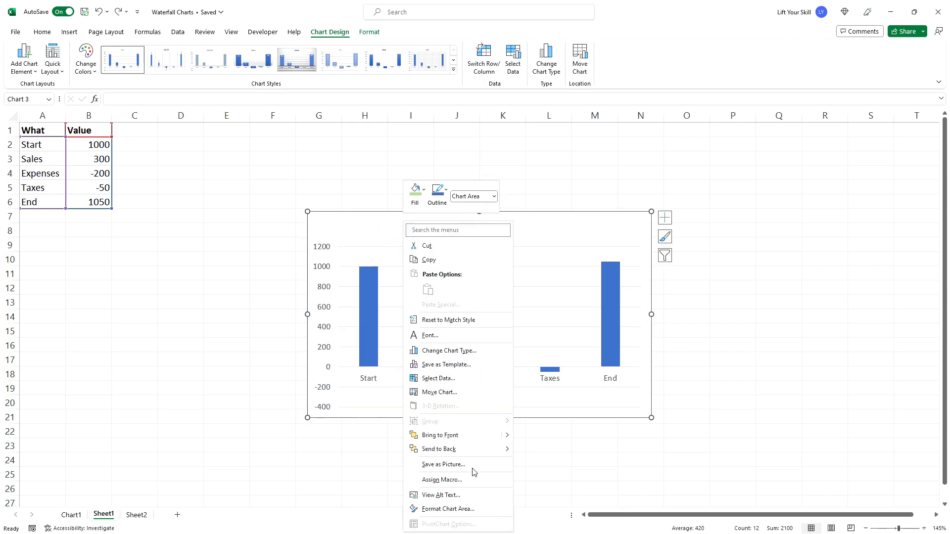
pyautogui.click(461, 354)
pyautogui.click(355, 352)
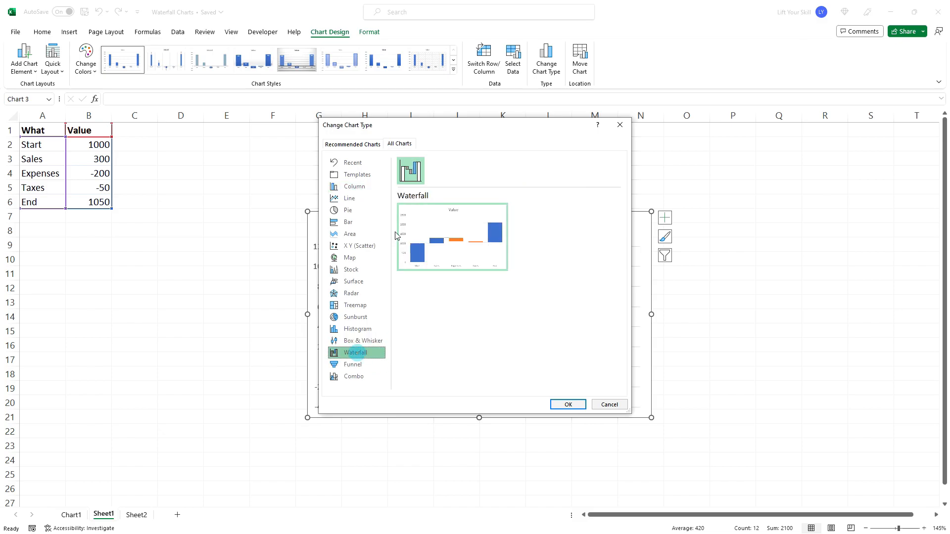
pyautogui.click(564, 404)
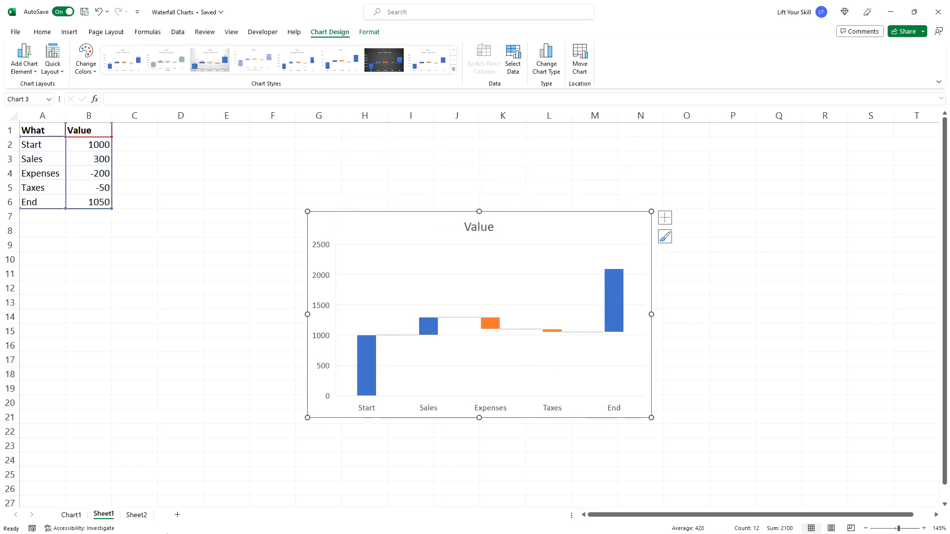
# - On Sheet2, insert a blank row above the April row
pyautogui.click(141, 514)
pyautogui.click(41, 141)
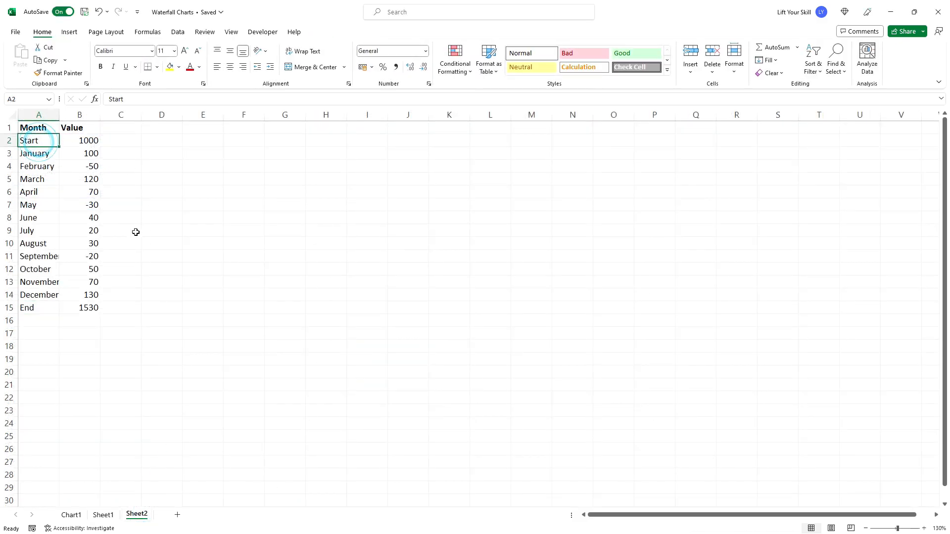
pyautogui.rightClick(9, 192)
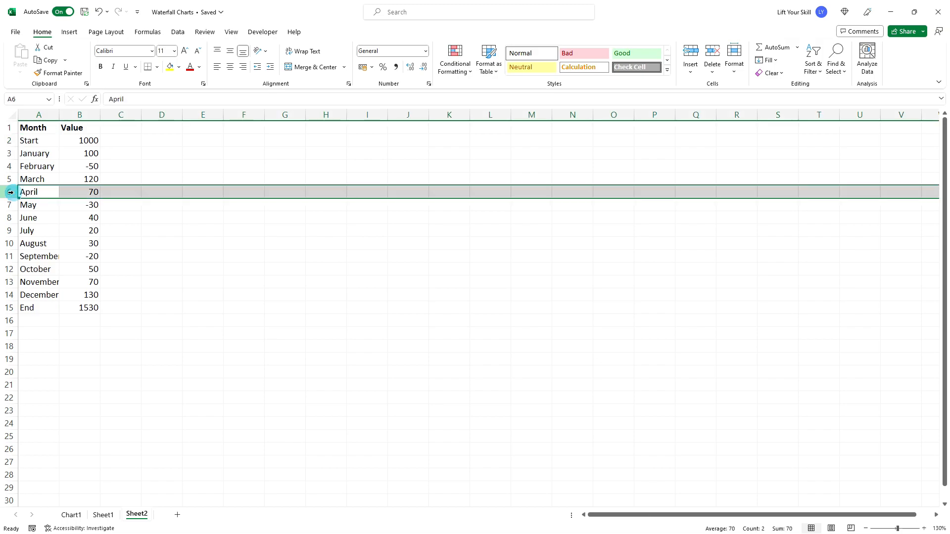
pyautogui.click(50, 297)
# - Label the new row "Q1 Total" in A6 and calculate the sum of B2:B5 in B6
pyautogui.click(38, 193)
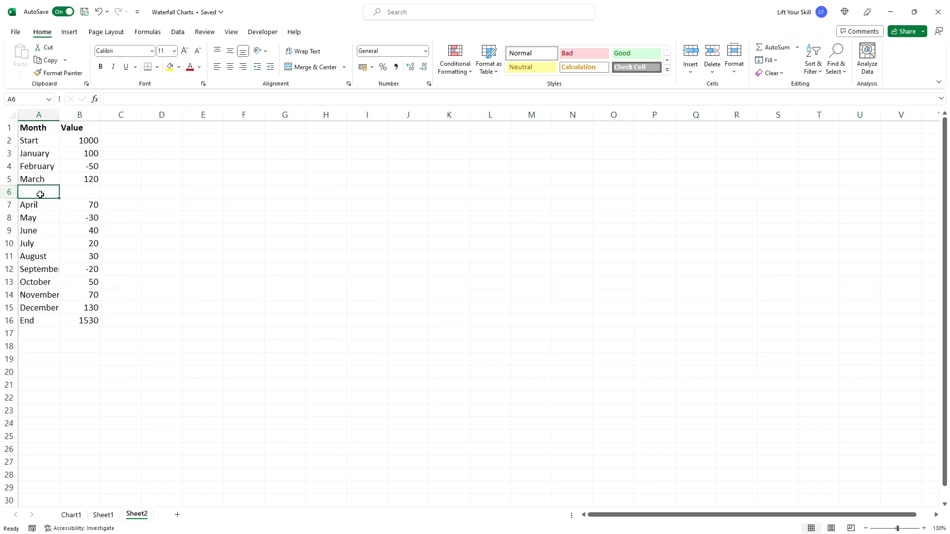
pyautogui.write('Q1')
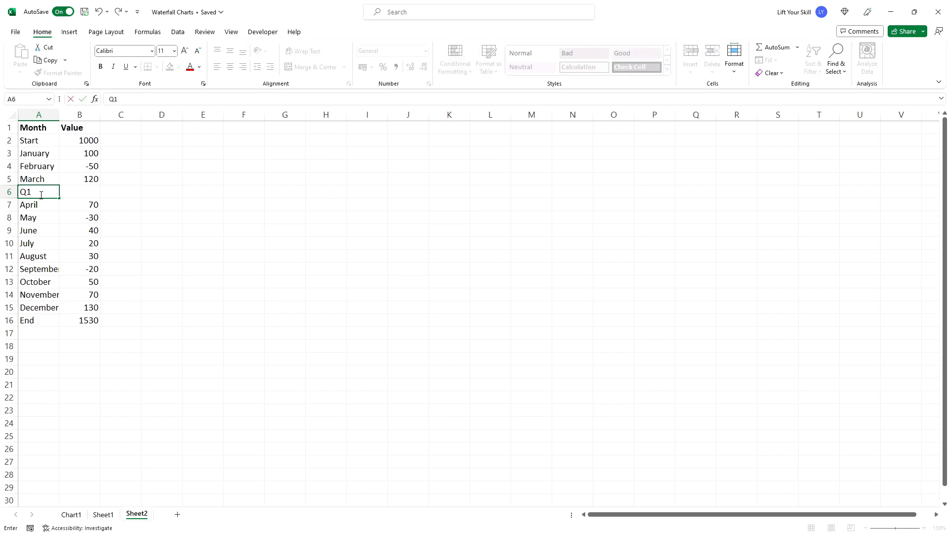
pyautogui.write(' Total')
pyautogui.press('Tab')
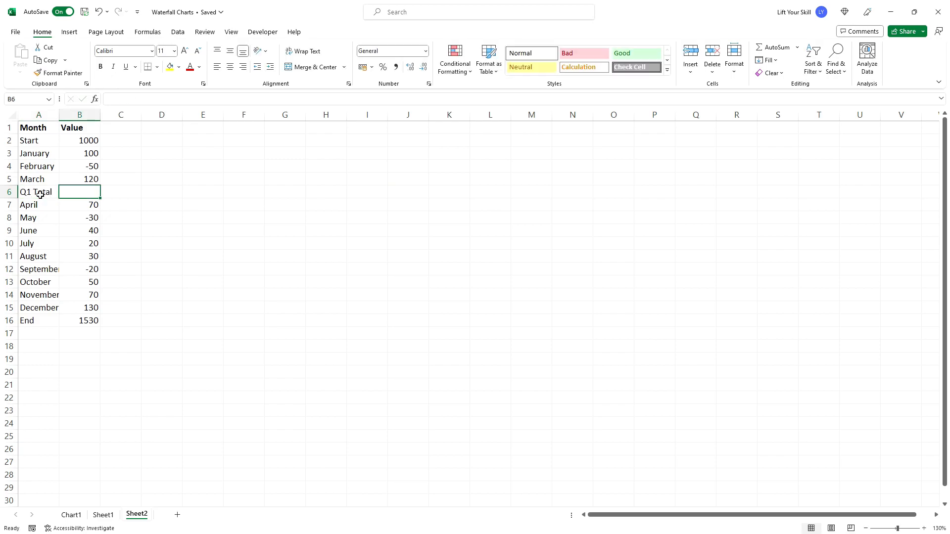
pyautogui.write('=sum(')
pyautogui.moveTo(78, 142); pyautogui.dragTo(76, 183)
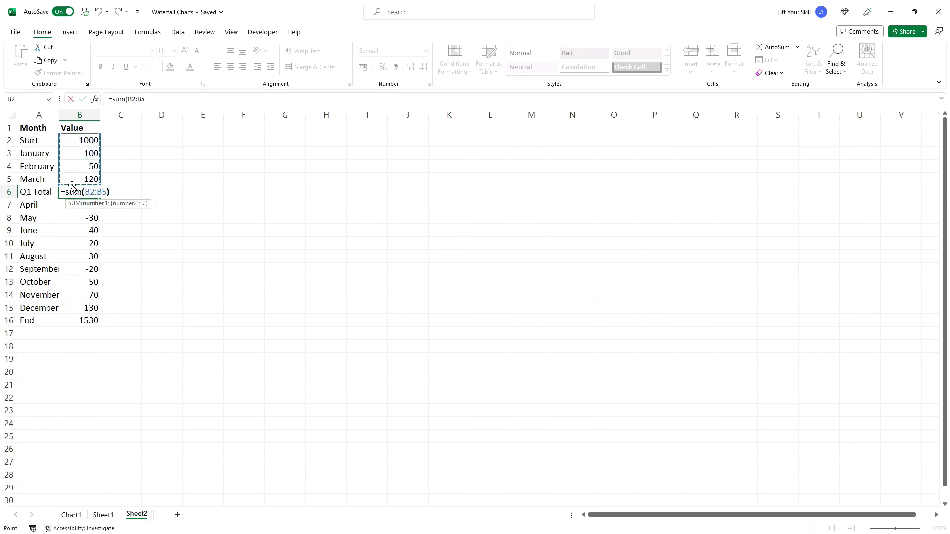
pyautogui.press('Return')
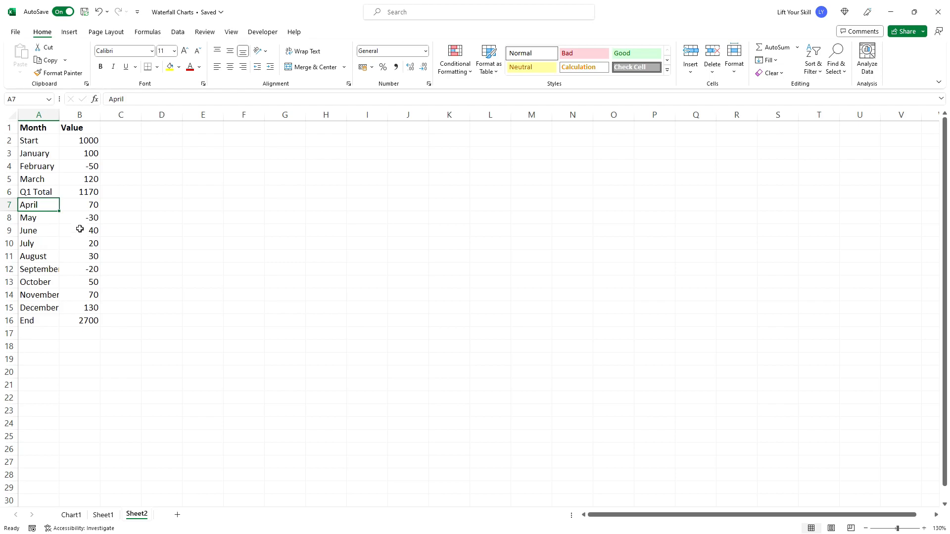
# - Change the End value's formula in B16 to =SUM(B6:B15) so it starts from the Q1 total
pyautogui.click(78, 200)
pyautogui.click(79, 192)
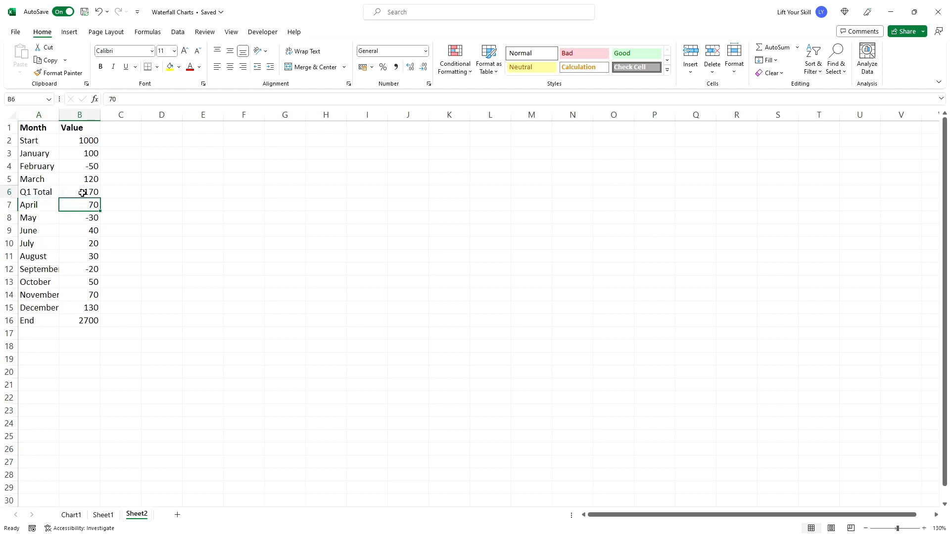
pyautogui.click(73, 322)
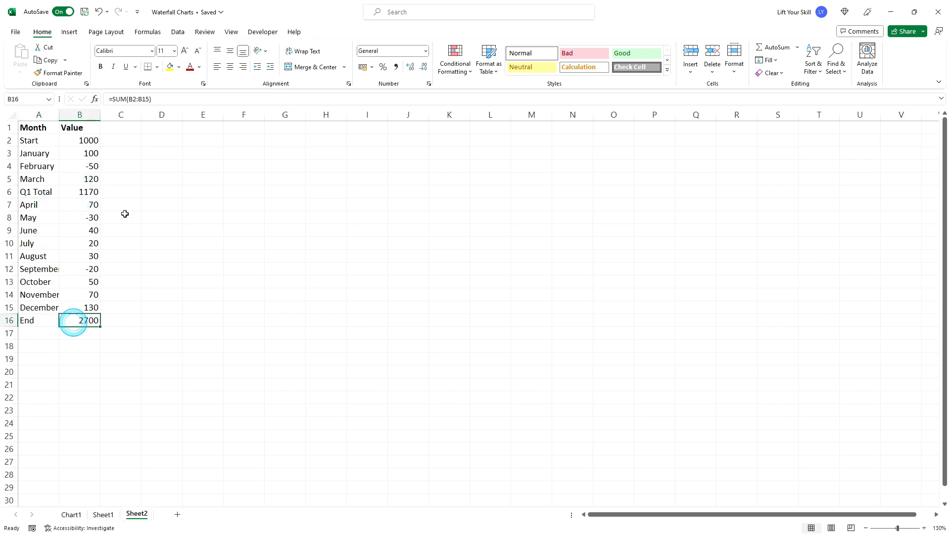
pyautogui.click(137, 100)
pyautogui.press('BackSpace')
pyautogui.write('6')
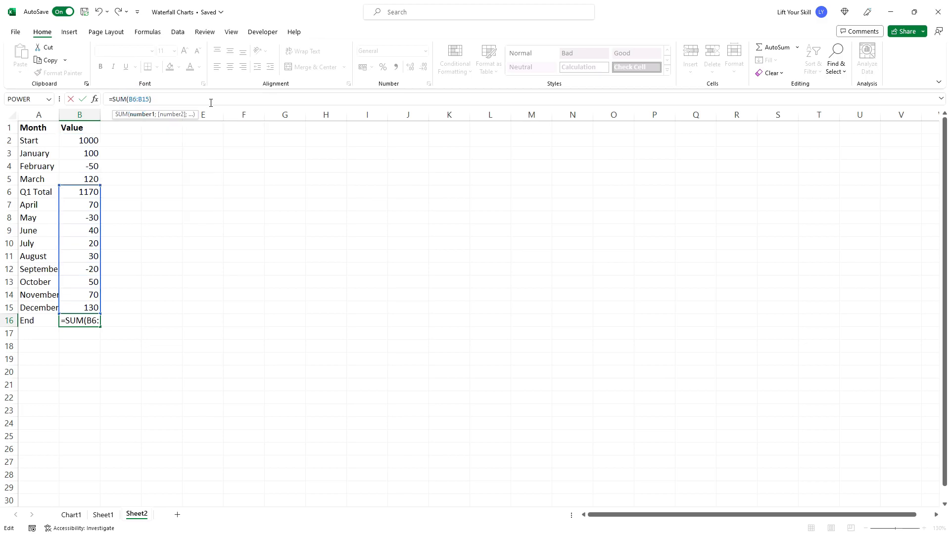
pyautogui.press('Return')
# - Insert a waterfall chart from the monthly data in A1:B16
pyautogui.moveTo(20, 131); pyautogui.dragTo(81, 319)
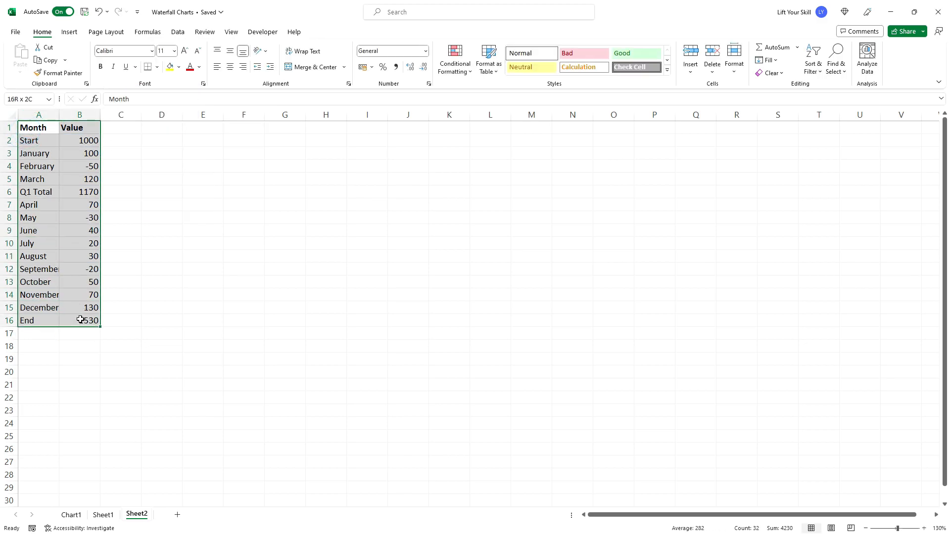
pyautogui.click(69, 33)
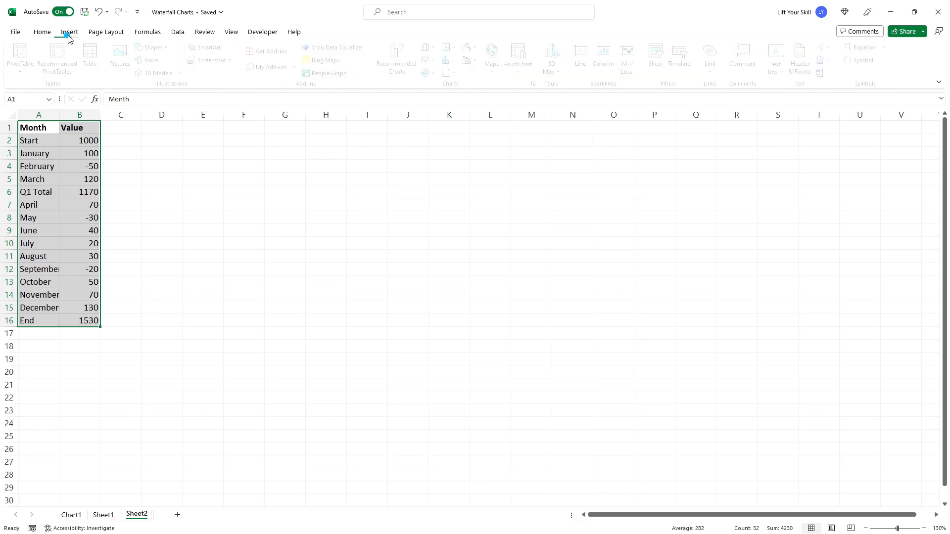
pyautogui.click(472, 52)
pyautogui.click(478, 78)
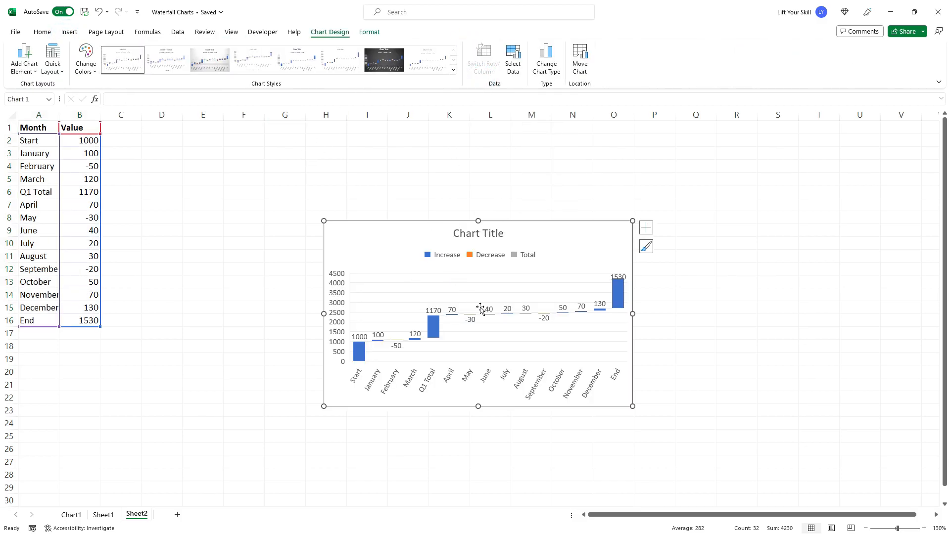
# - Set the End column of the monthly waterfall chart as a total
pyautogui.click(431, 326)
pyautogui.click(598, 280)
pyautogui.click(613, 260)
pyautogui.click(617, 292)
pyautogui.rightClick(617, 294)
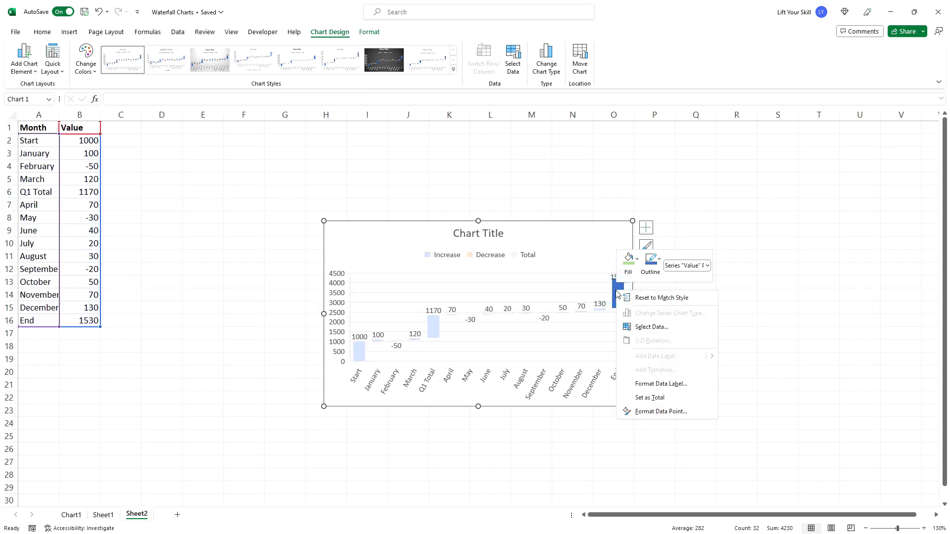
pyautogui.click(649, 397)
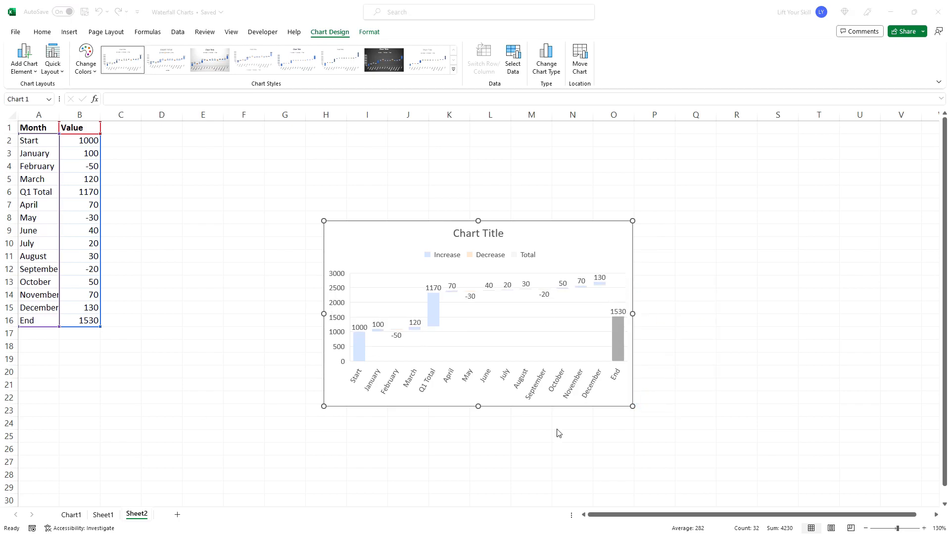
# - Set the Q1 Total column of the monthly waterfall chart as a total
pyautogui.click(434, 324)
pyautogui.click(433, 321)
pyautogui.rightClick(434, 309)
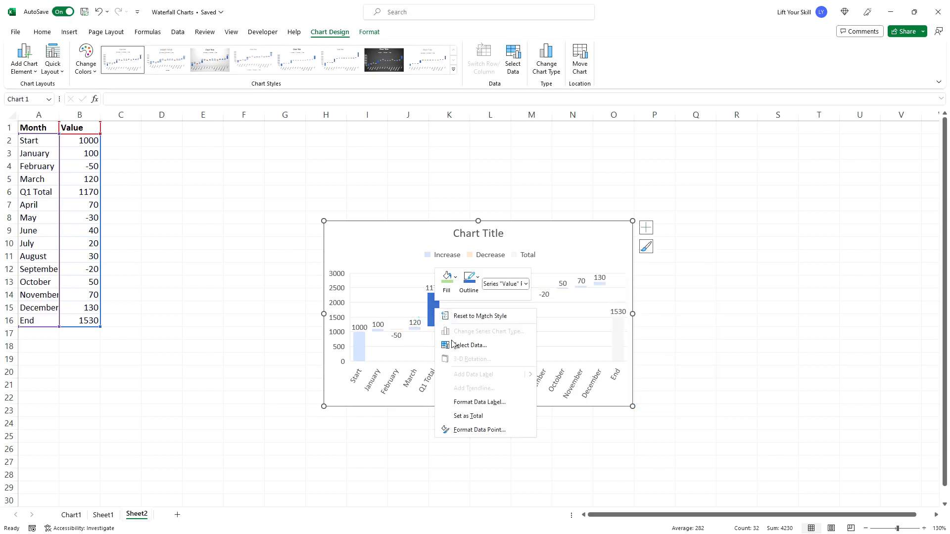
pyautogui.click(471, 417)
# - Set the Start column of the monthly waterfall chart as a total and deselect the column
pyautogui.click(360, 342)
pyautogui.click(360, 342)
pyautogui.rightClick(358, 340)
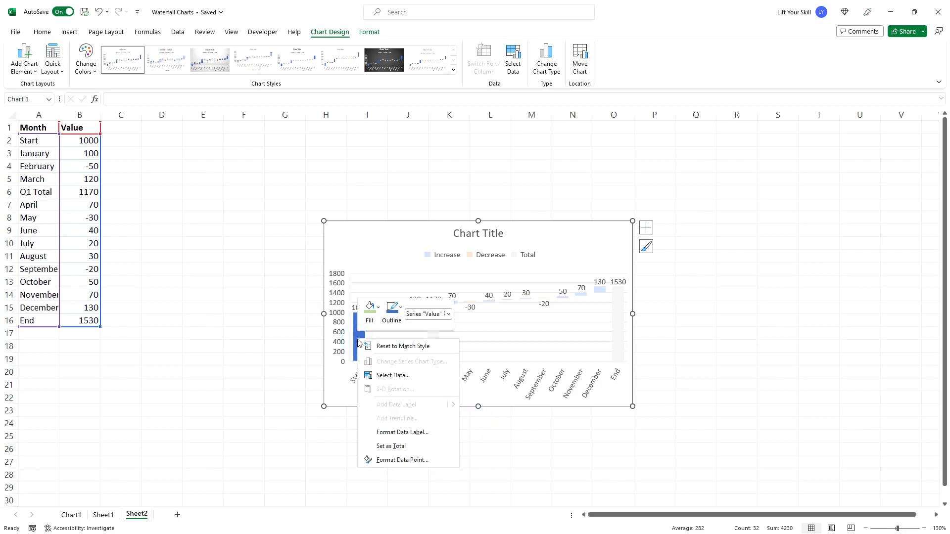
pyautogui.click(399, 446)
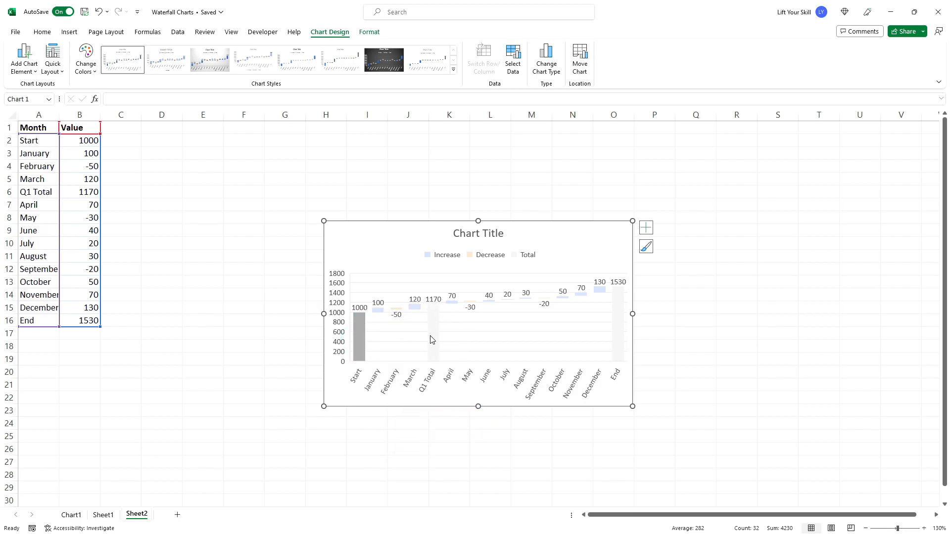
pyautogui.click(397, 243)
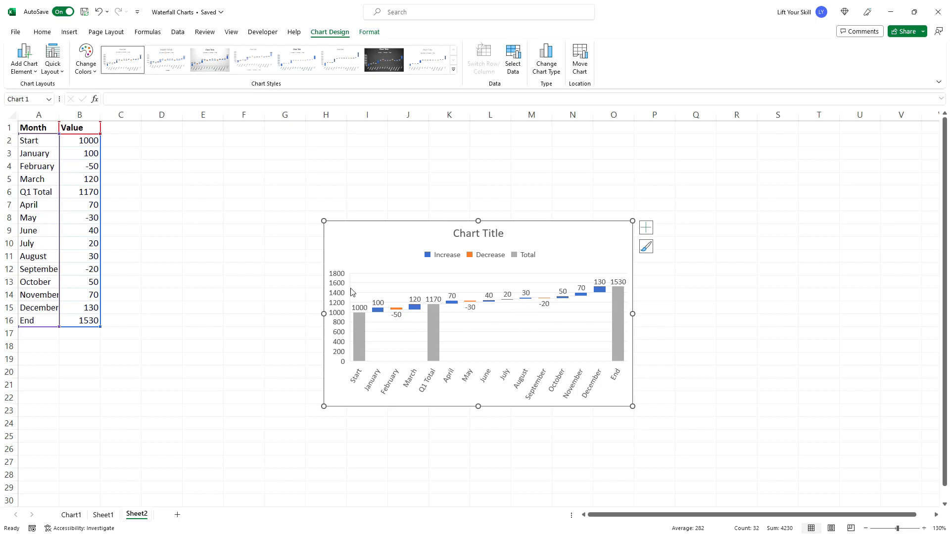
# - Set the minimum bound of the monthly waterfall chart's vertical axis to 800
pyautogui.rightClick(340, 281)
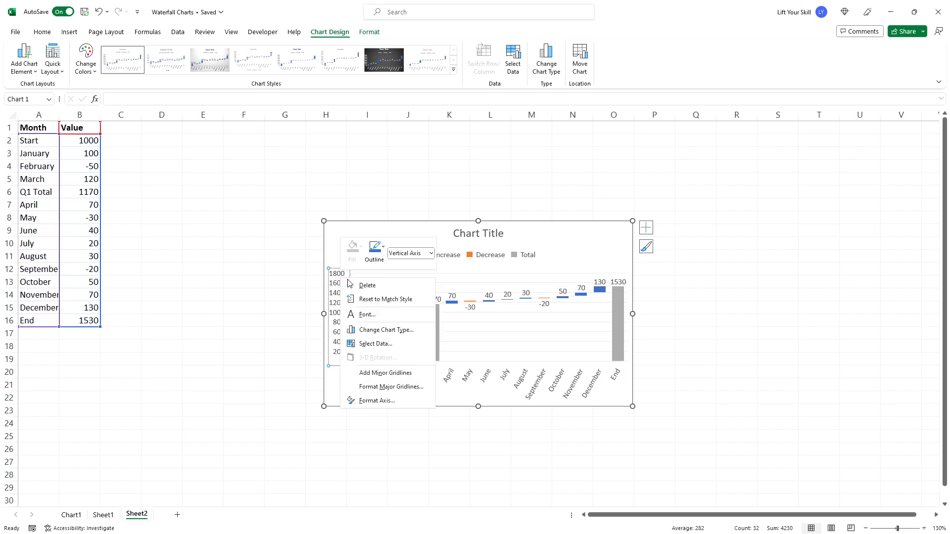
pyautogui.click(378, 400)
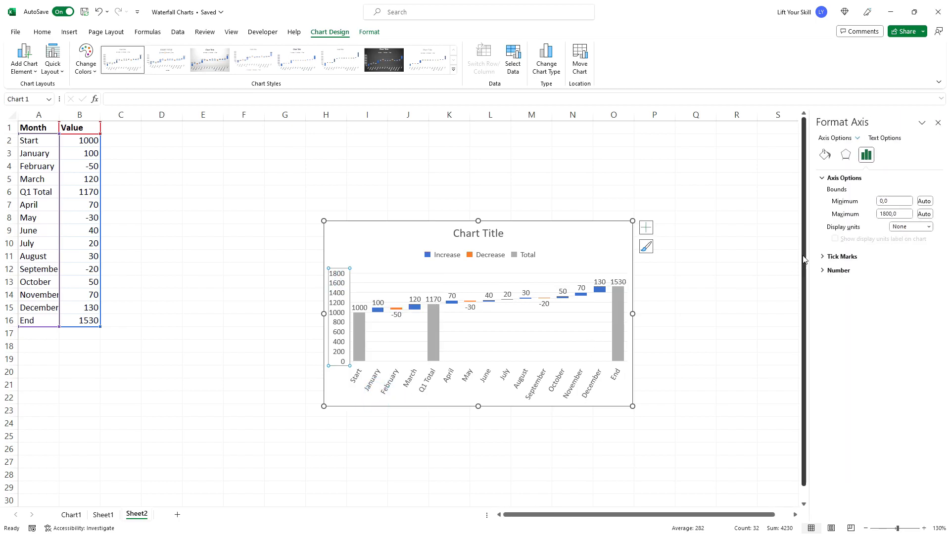
pyautogui.click(899, 201)
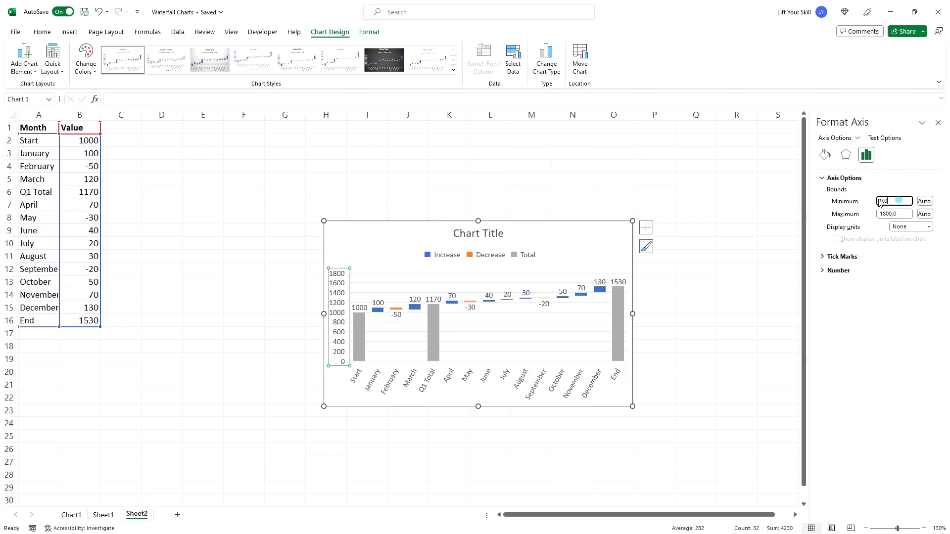
pyautogui.click(933, 262)
pyautogui.click(886, 200)
pyautogui.press('Return')
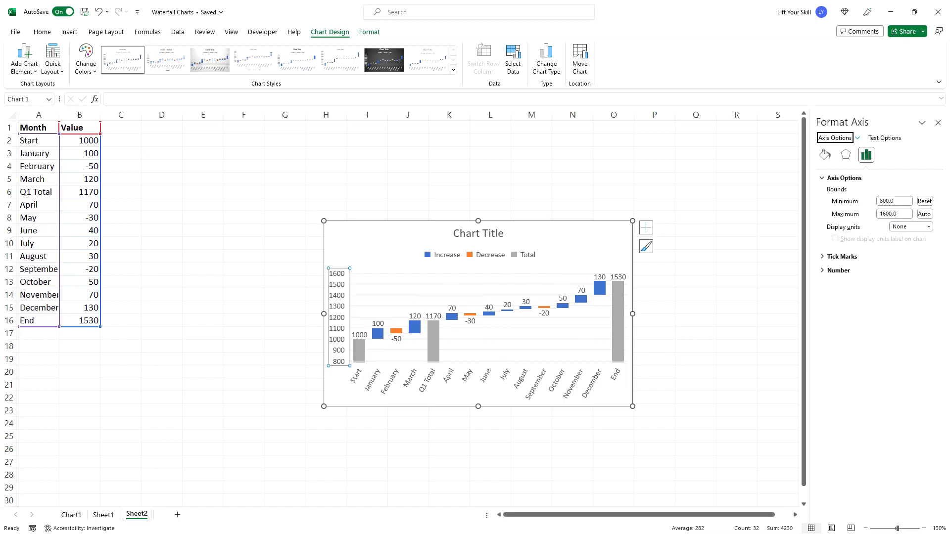
pyautogui.click(584, 241)
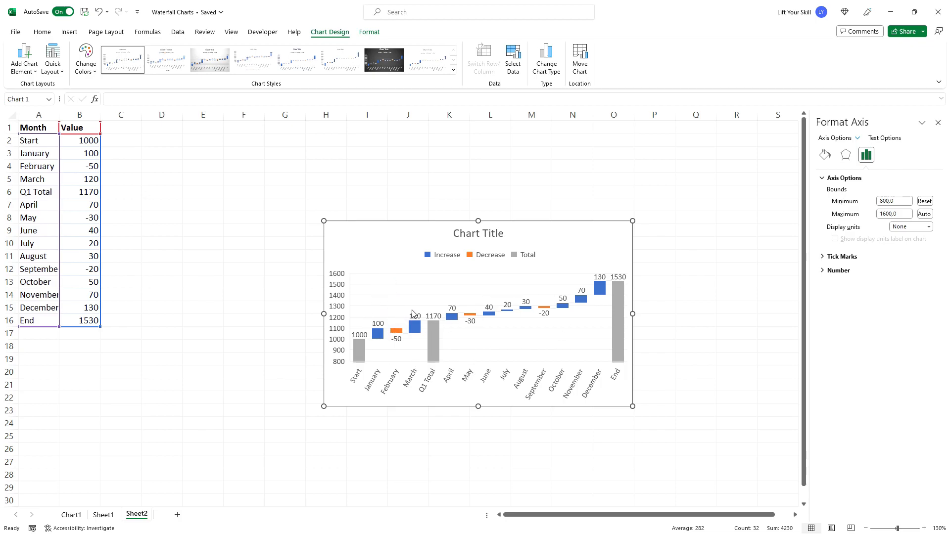
# - Set the vertical axis minimum bound back to 0 and select the chart area
pyautogui.click(897, 202)
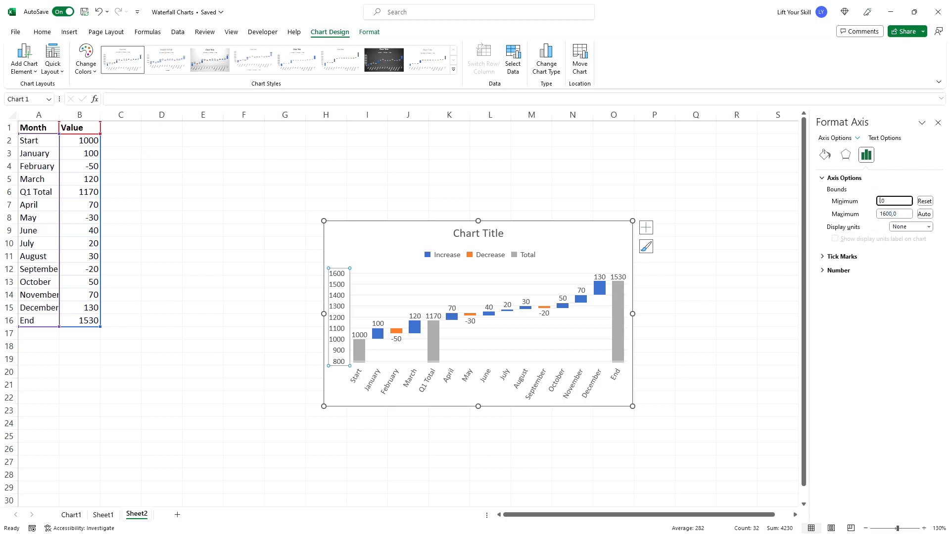
pyautogui.press('Return')
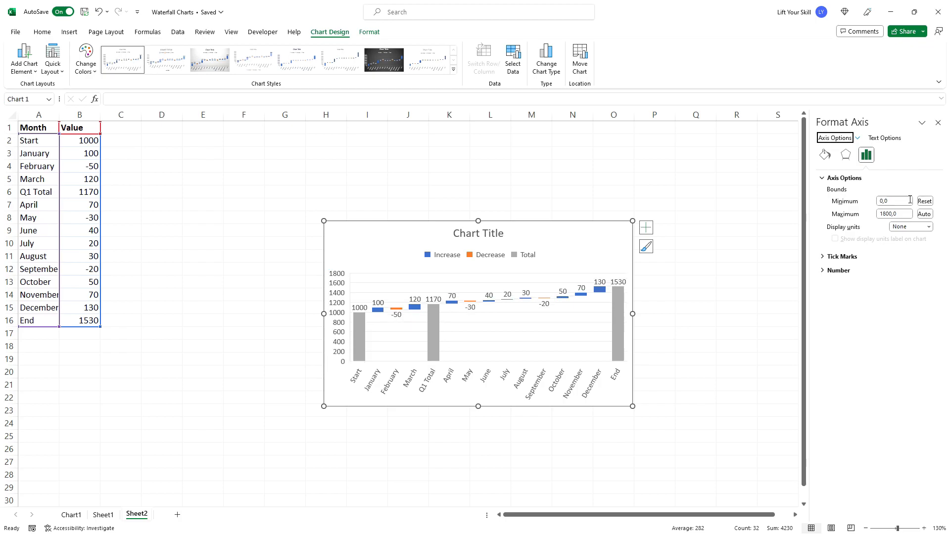
pyautogui.click(388, 246)
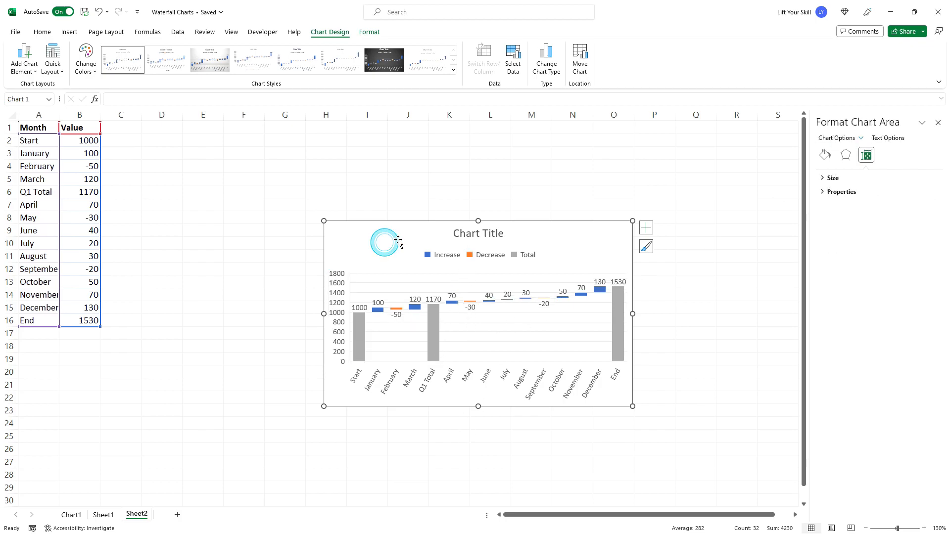
# - Move and enlarge the monthly waterfall chart to cover about D5:O24, and copy the chart
pyautogui.moveTo(408, 226); pyautogui.dragTo(390, 218)
pyautogui.moveTo(305, 397); pyautogui.dragTo(192, 426)
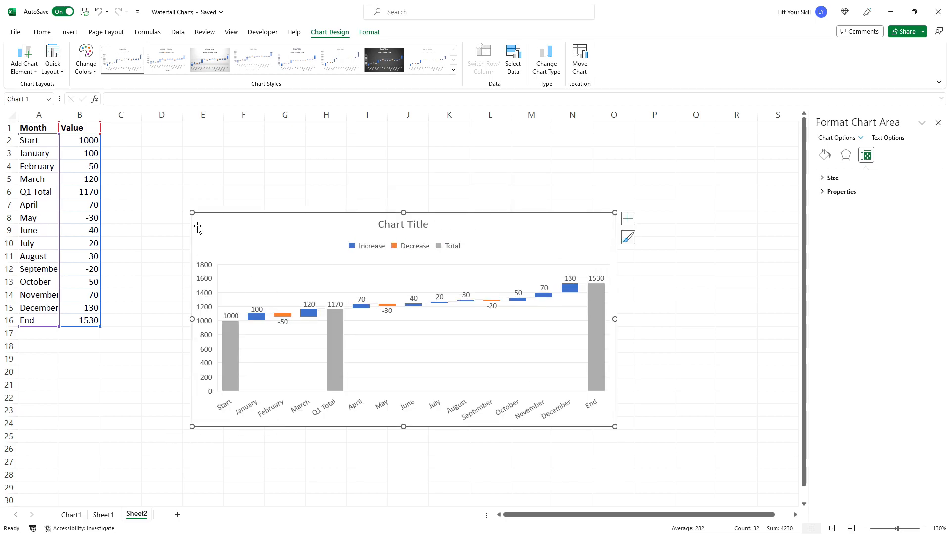
pyautogui.moveTo(192, 212); pyautogui.dragTo(174, 173)
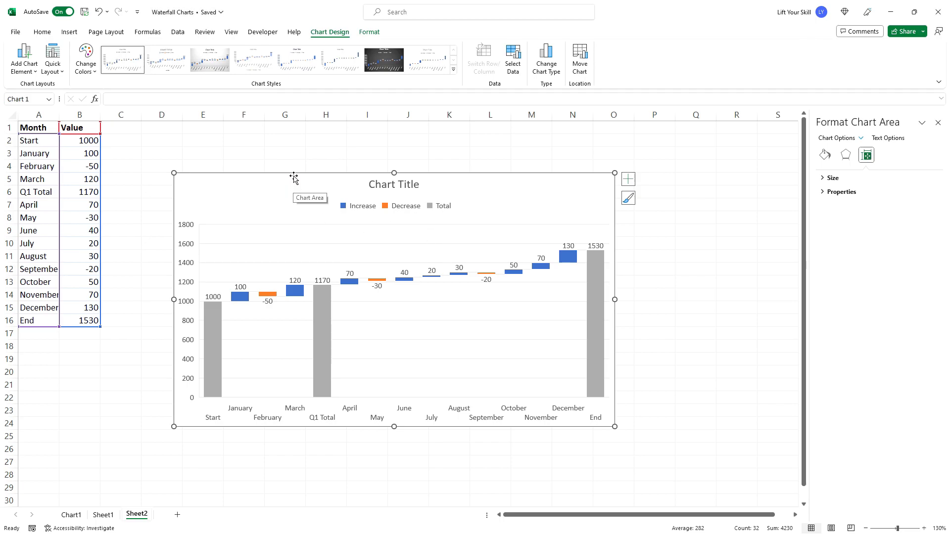
pyautogui.click(43, 33)
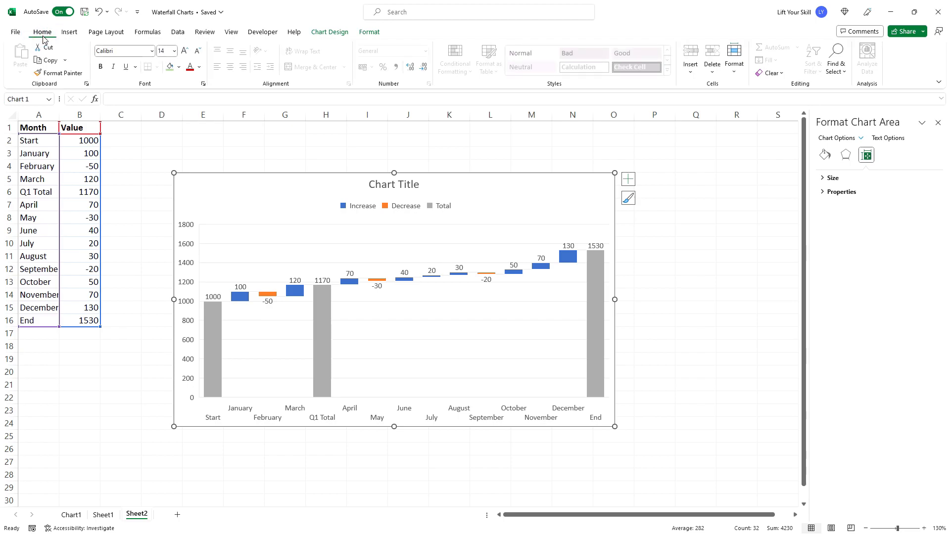
pyautogui.click(54, 61)
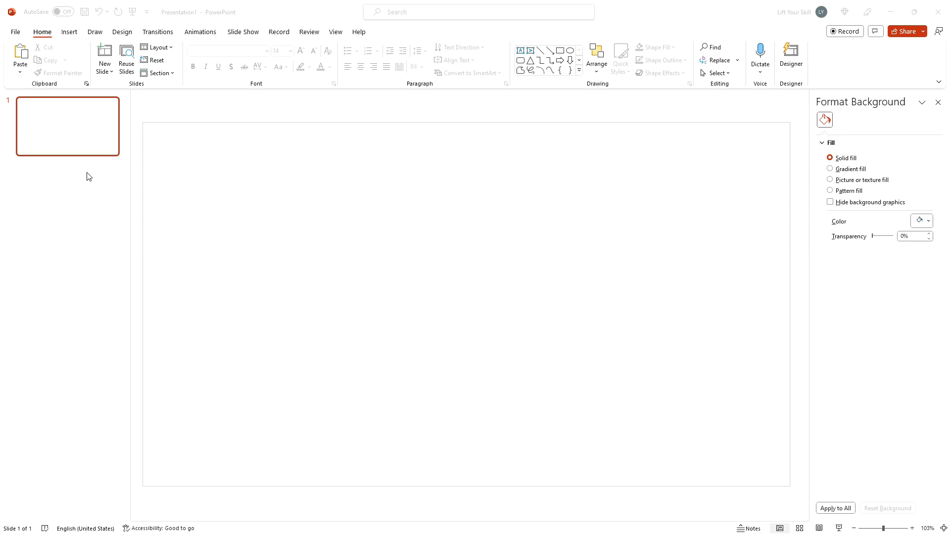
# - Switch to PowerPoint and paste the copied chart onto the blank slide as Picture (GIF)
pyautogui.click(20, 71)
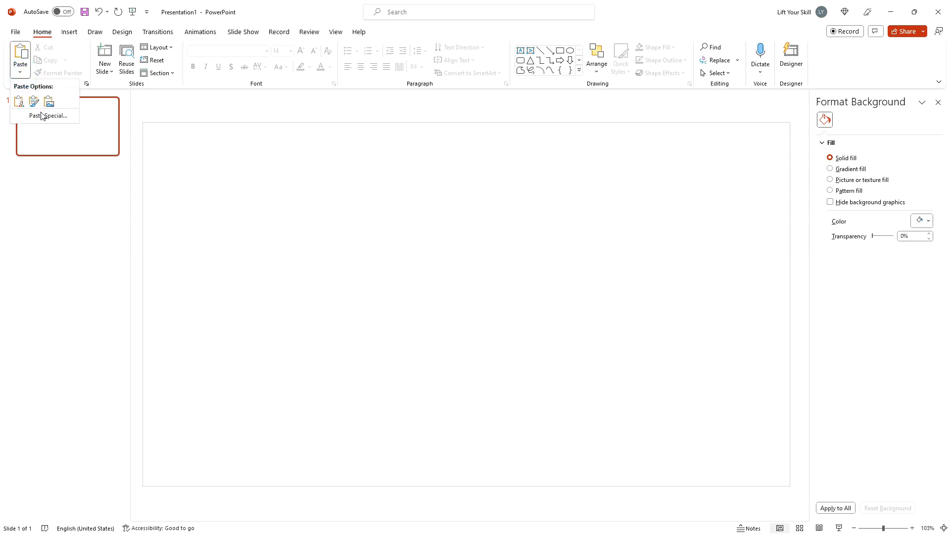
pyautogui.click(41, 115)
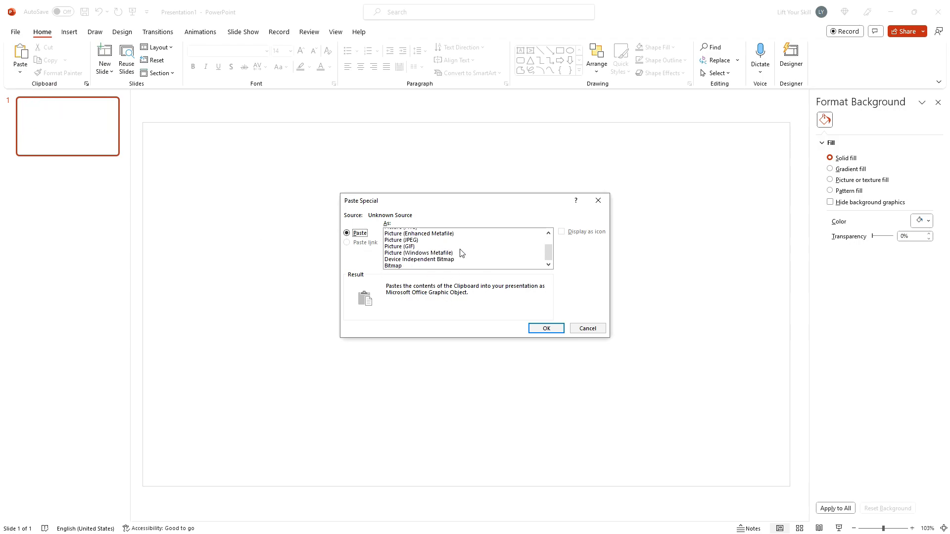
pyautogui.click(415, 264)
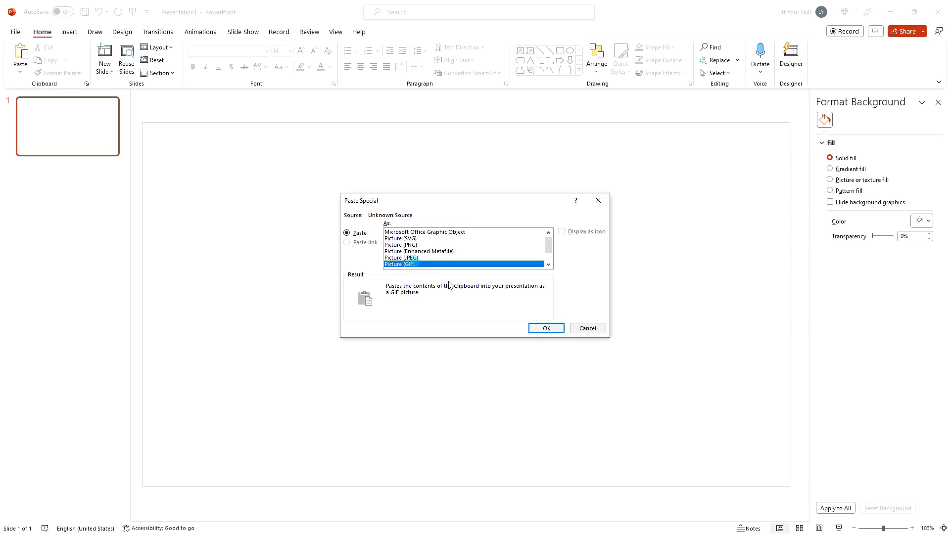
pyautogui.click(545, 329)
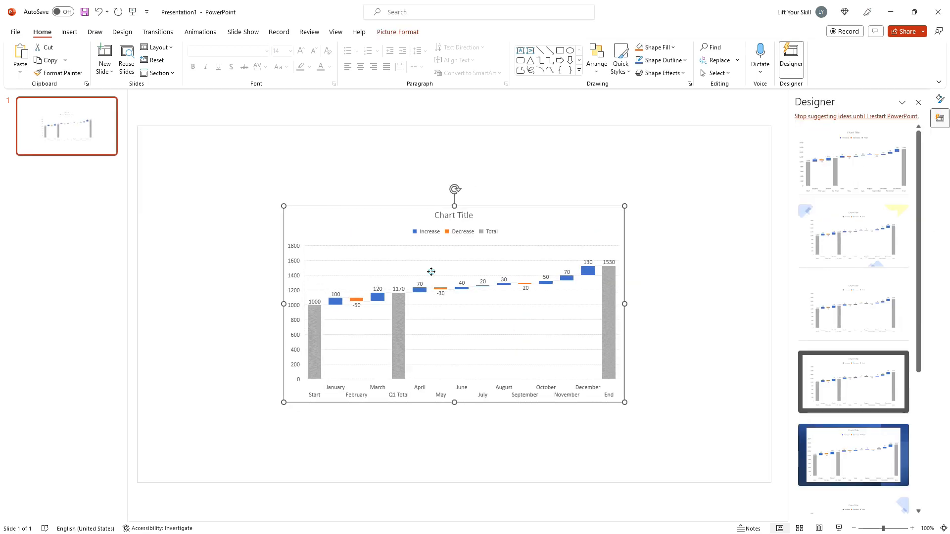
# - Try moving the pasted chart picture on the slide, and delete it
pyautogui.moveTo(431, 272); pyautogui.dragTo(367, 261)
pyautogui.click(338, 295)
pyautogui.click(401, 216)
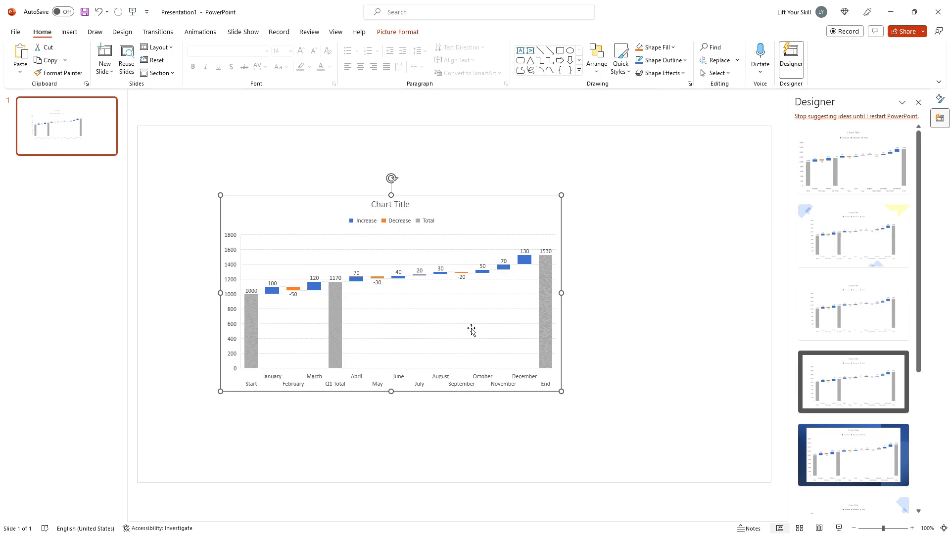
pyautogui.press('Delete')
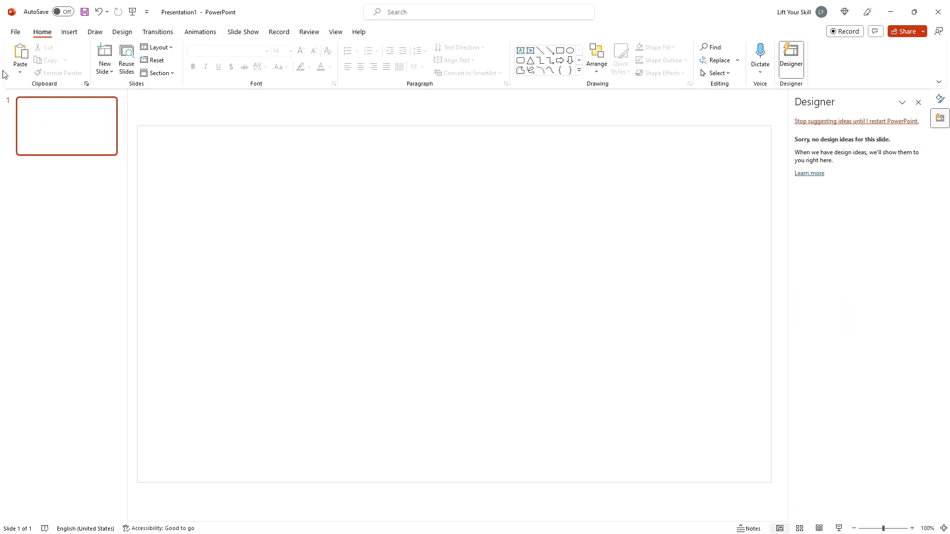
# - Paste the copied chart onto the PowerPoint slide as a Microsoft Office Graphic Object
pyautogui.click(21, 73)
pyautogui.click(52, 117)
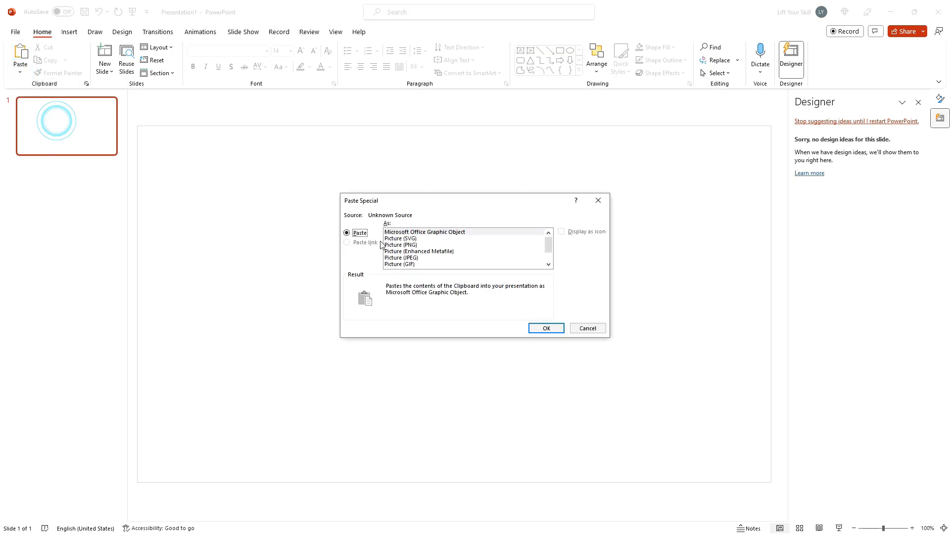
pyautogui.click(430, 231)
pyautogui.click(532, 333)
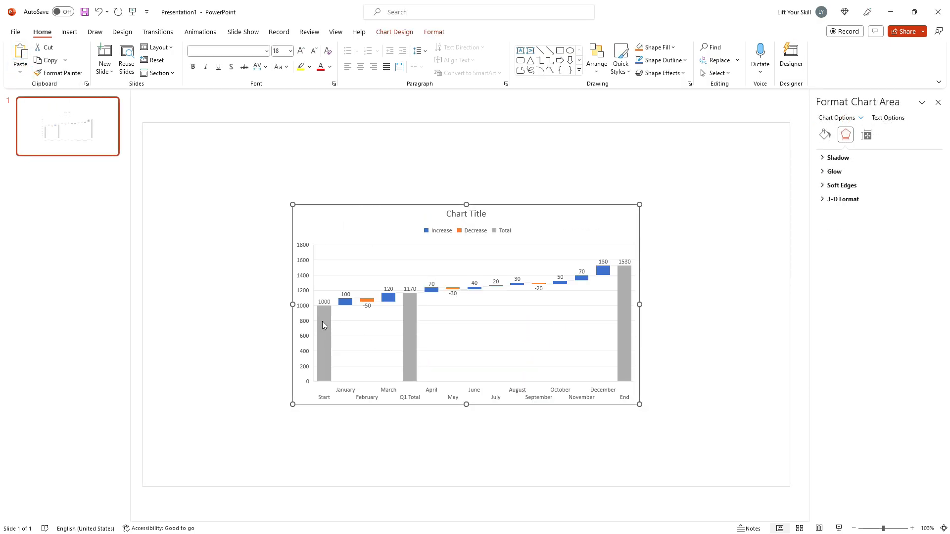
# - Examine the pasted chart's series, design, formatting and source data options, and deselect the chart
pyautogui.click(330, 324)
pyautogui.click(393, 31)
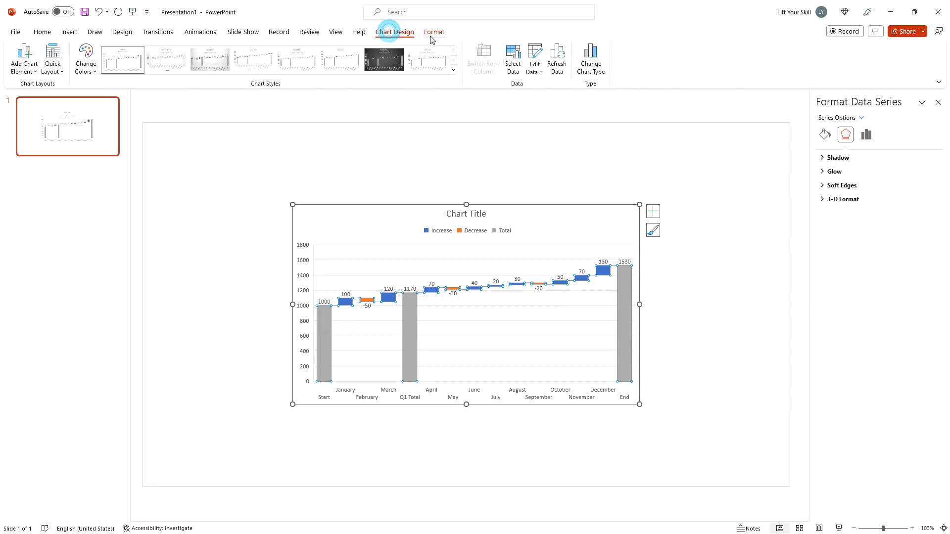
pyautogui.click(432, 32)
pyautogui.click(407, 33)
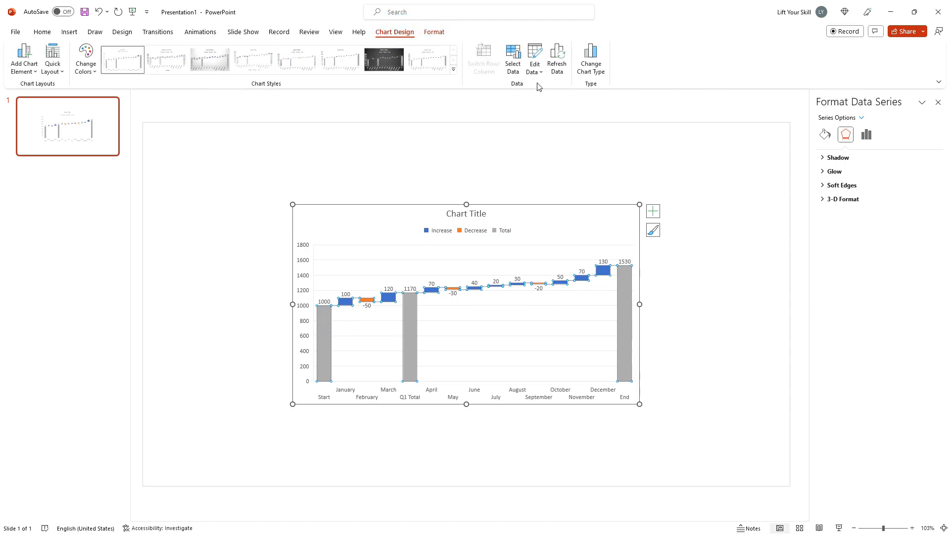
pyautogui.click(511, 66)
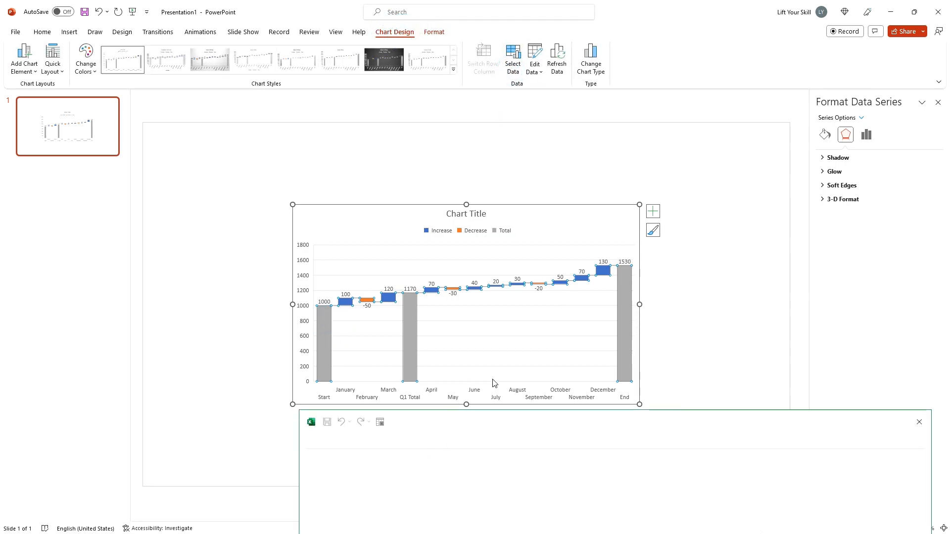
pyautogui.click(598, 336)
pyautogui.click(621, 424)
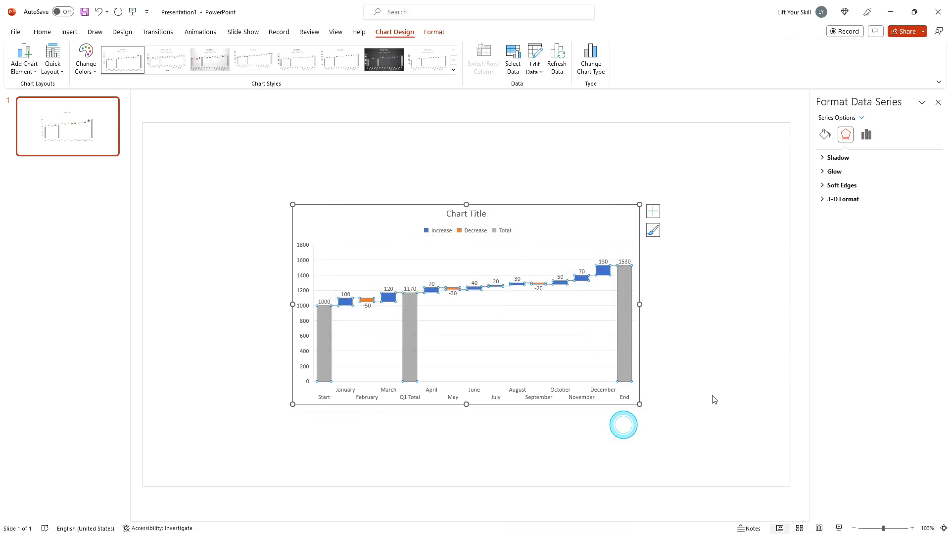
pyautogui.click(716, 395)
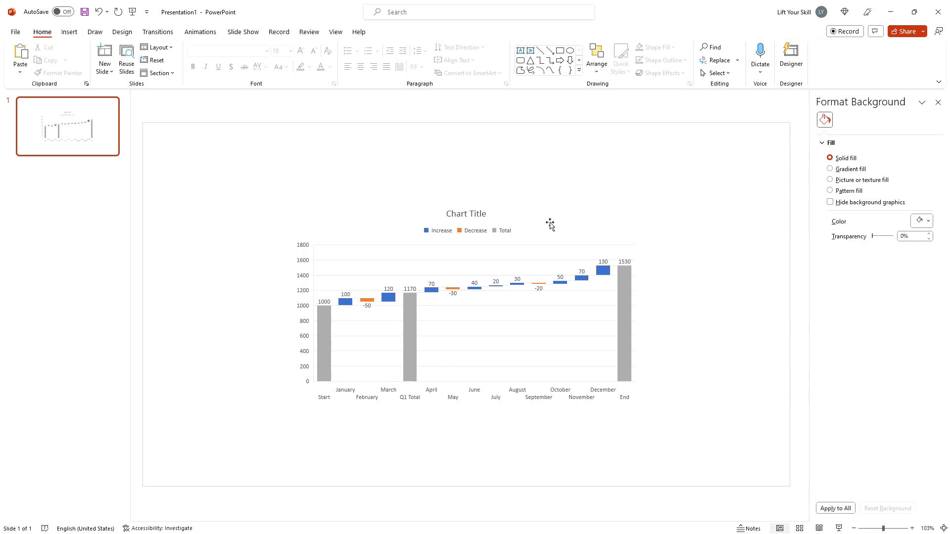